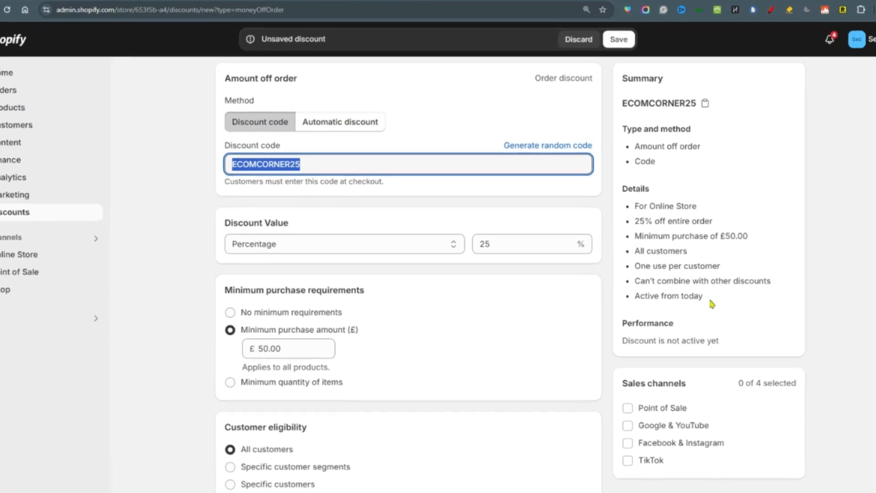
Step: Set the start date of the ECOMCORNER25 discount to 2024-09-07
{"action": "scroll", "coordinate": [559, 302], "scroll_direction": "down", "scroll_amount": 10}
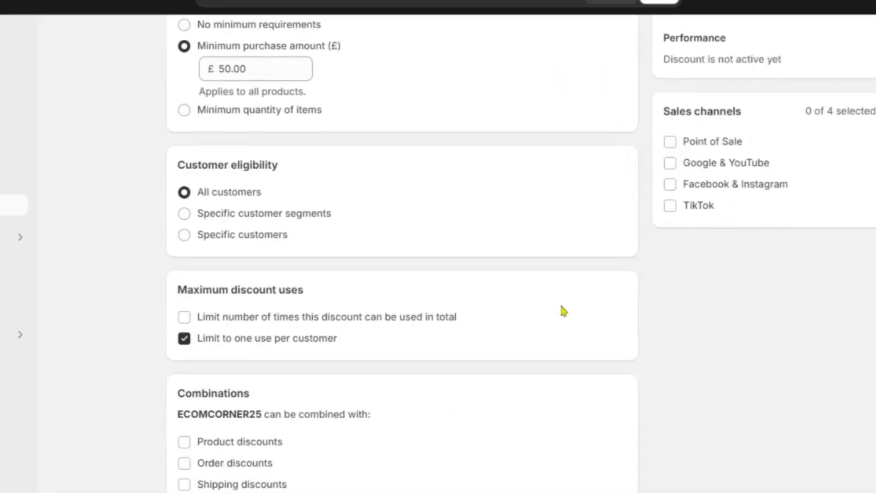
{"action": "left_click", "coordinate": [245, 469]}
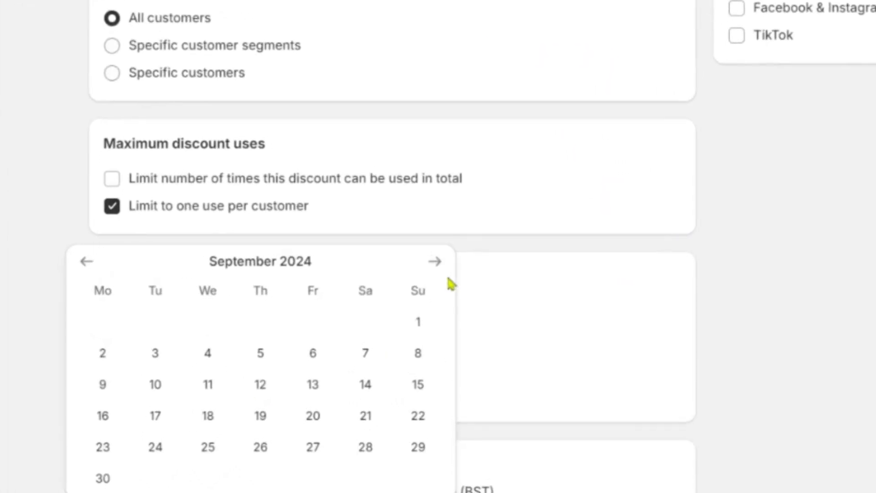
{"action": "left_click", "coordinate": [443, 274]}
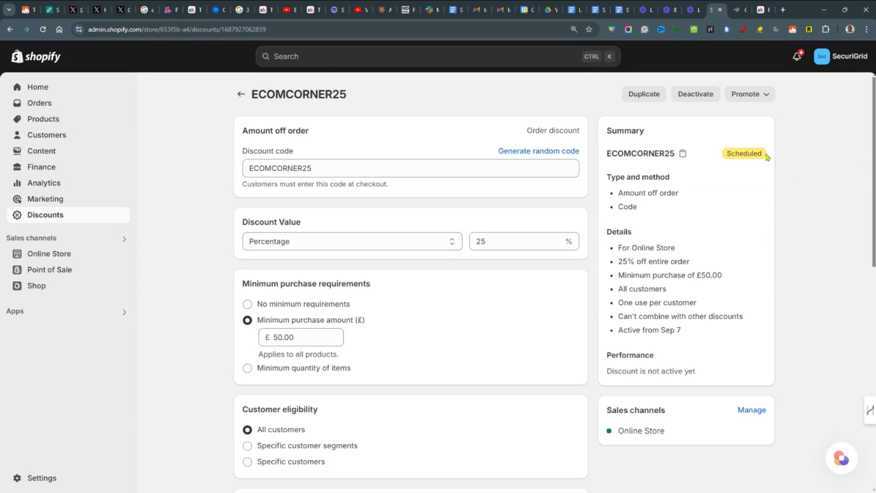
Step: Set the start date of the ECOMCORNER25 discount to 2024-08-31 and save the discount
{"action": "scroll", "coordinate": [776, 183], "scroll_direction": "down", "scroll_amount": 10}
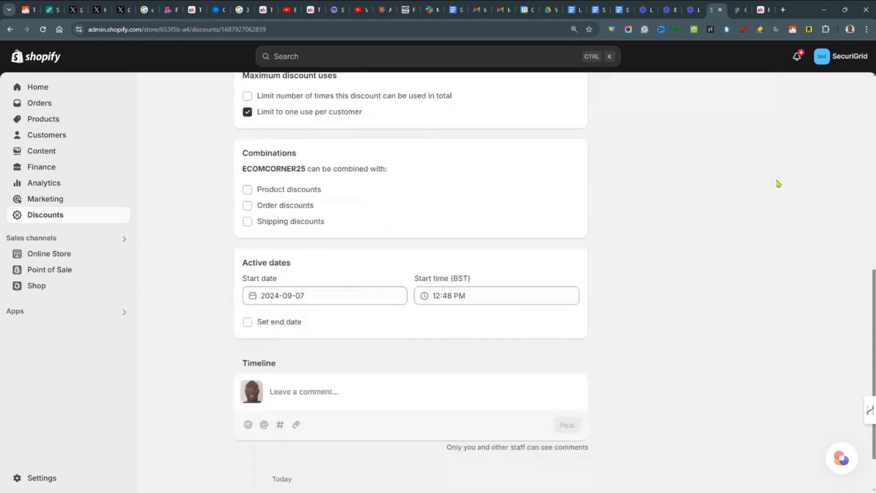
{"action": "left_click", "coordinate": [324, 231]}
{"action": "left_click", "coordinate": [396, 363]}
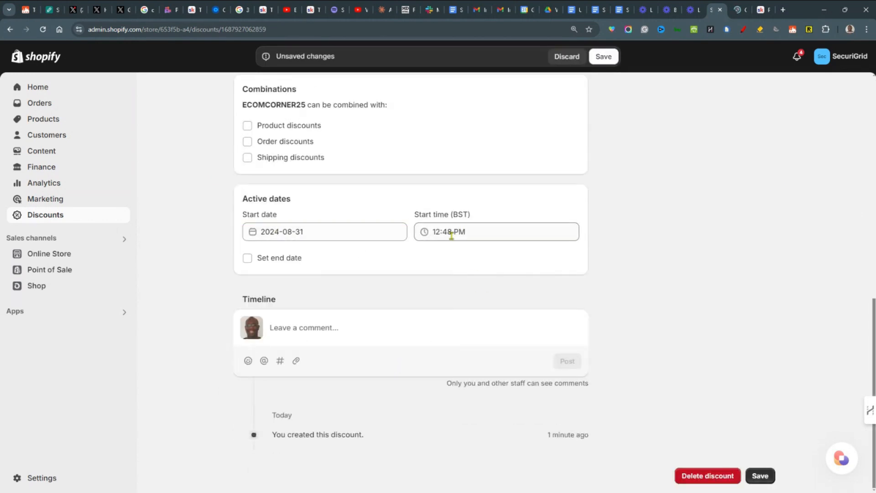
{"action": "left_click", "coordinate": [760, 476]}
Step: Switch to the store's checkout page, reload it and apply the discount code ECOMCORNER25 to the order
{"action": "left_click", "coordinate": [737, 9]}
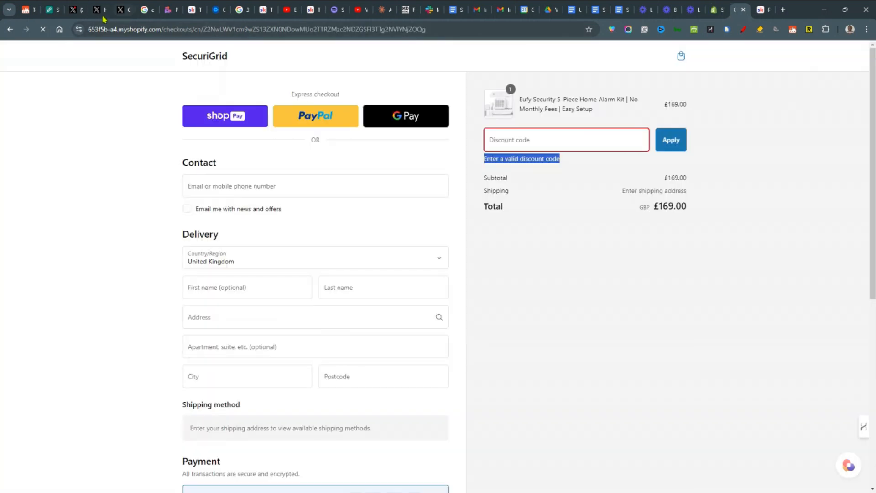
{"action": "left_click", "coordinate": [42, 29]}
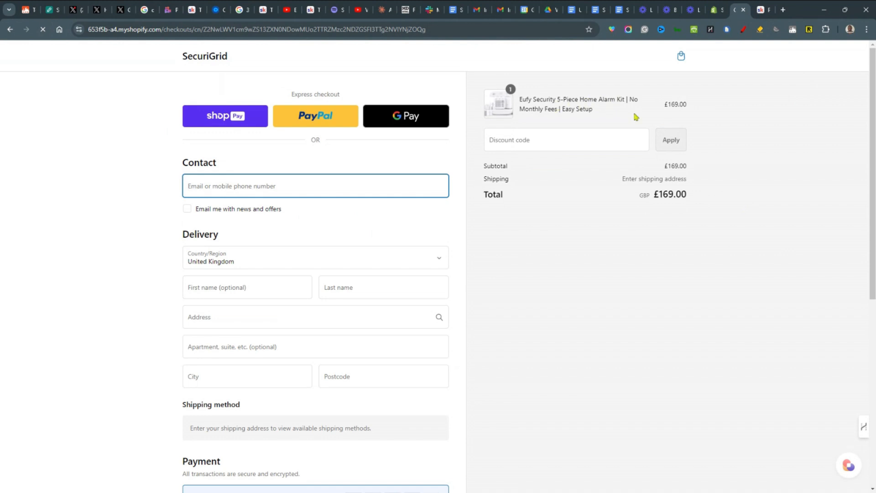
{"action": "left_click_drag", "start_coordinate": [688, 194], "coordinate": [656, 214]}
{"action": "left_click", "coordinate": [584, 143]}
{"action": "type", "text": "ECOMCORNER25"}
{"action": "key", "text": "ctrl+a"}
{"action": "key", "text": "ctrl+c"}
{"action": "left_click", "coordinate": [680, 145]}
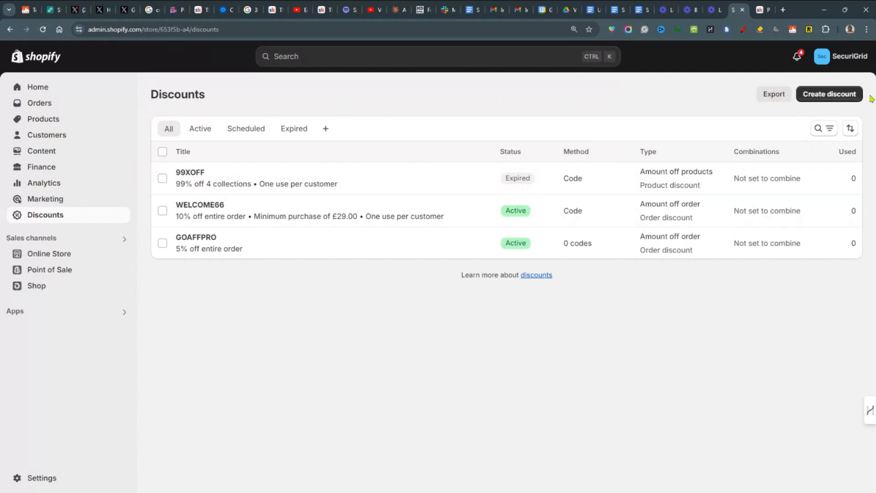
Step: Start a new Amount off order discount and enter ECOMCORNER25 as its discount code, copying the code
{"action": "left_click", "coordinate": [838, 96]}
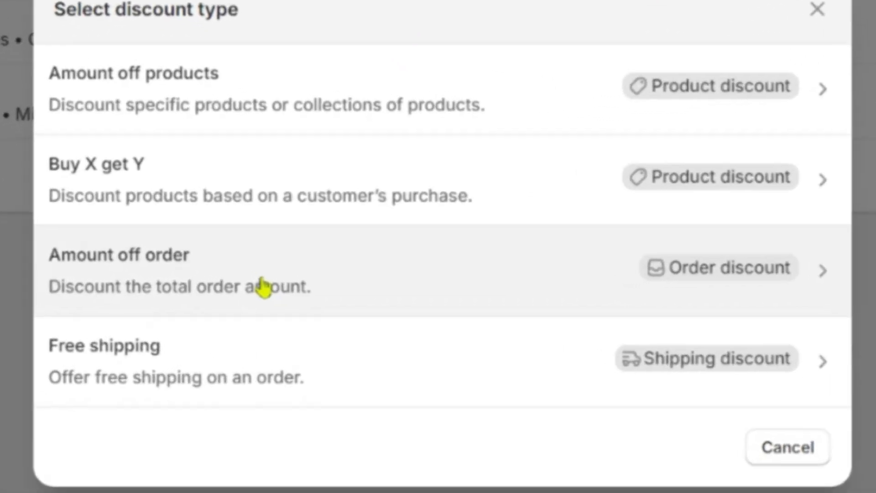
{"action": "left_click", "coordinate": [321, 289]}
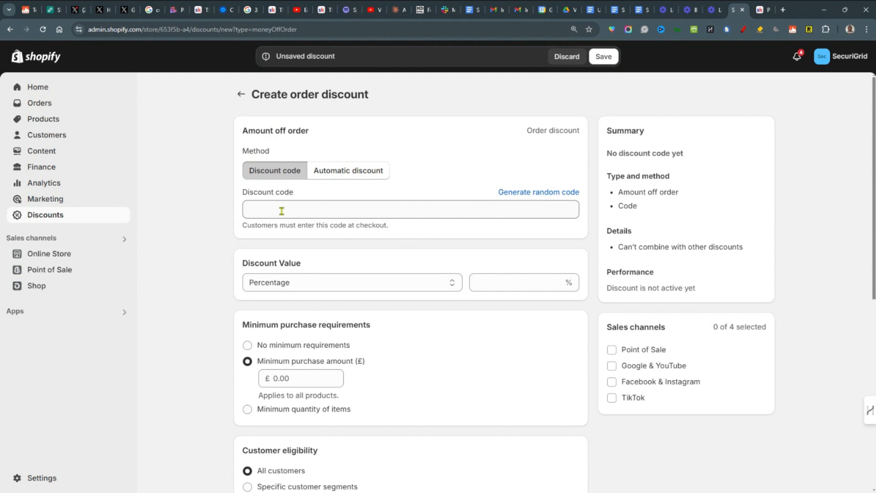
{"action": "left_click", "coordinate": [354, 214]}
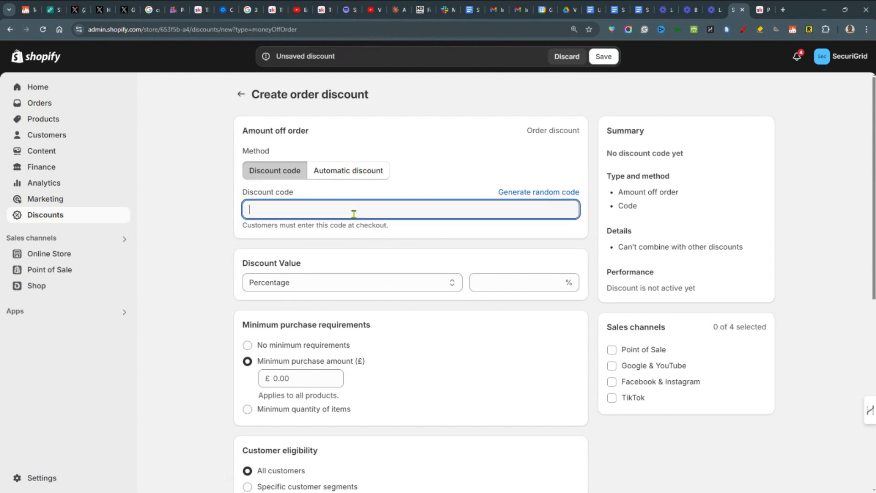
{"action": "key", "text": "ctrl+v"}
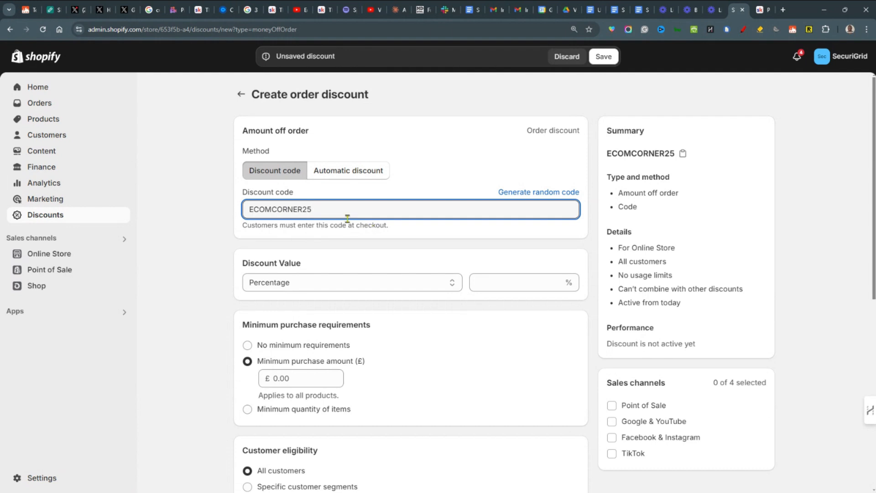
{"action": "left_click_drag", "start_coordinate": [336, 211], "coordinate": [239, 214]}
{"action": "key", "text": "ctrl+c"}
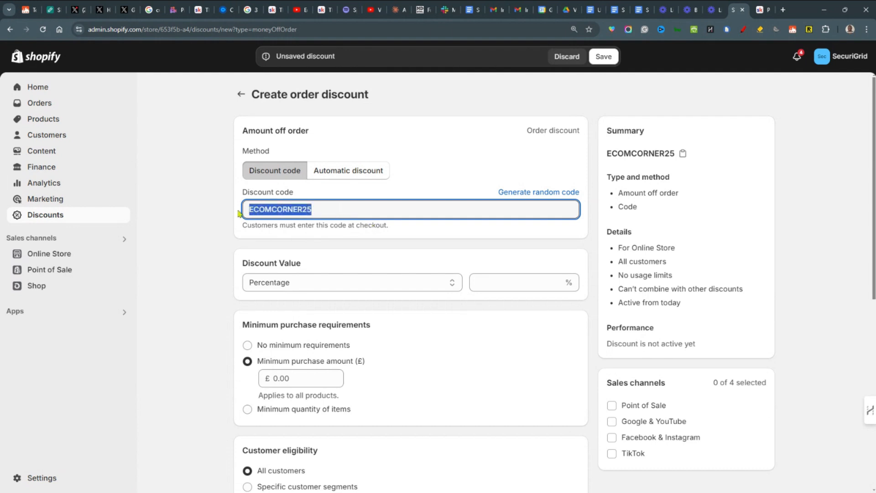
{"action": "left_click", "coordinate": [318, 210]}
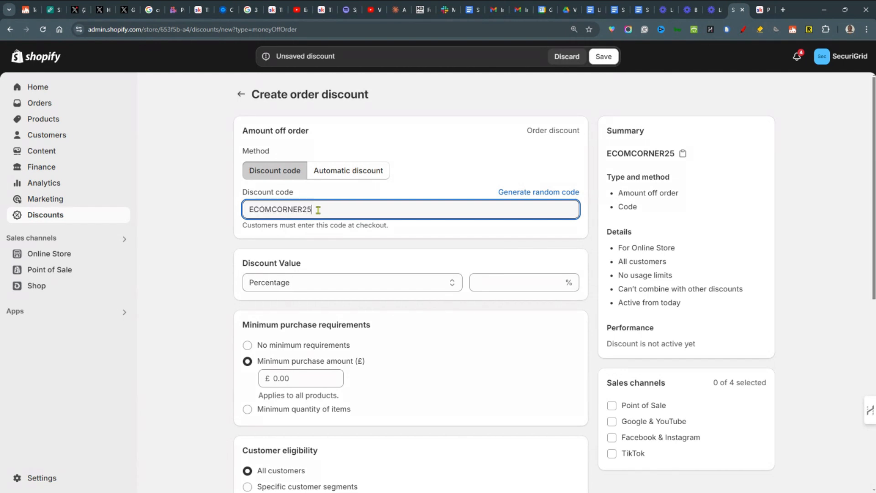
{"action": "left_click_drag", "start_coordinate": [323, 209], "coordinate": [252, 210]}
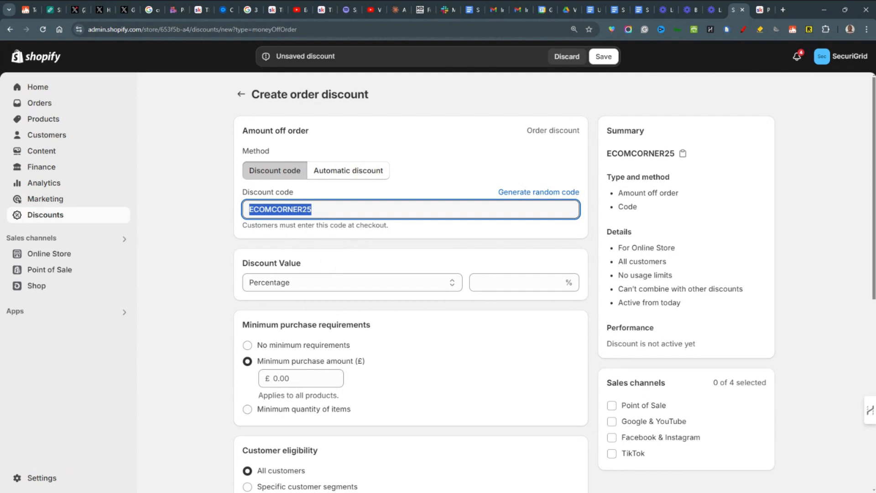
Step: Generate a random discount code and replace it with ECOMCORNER25
{"action": "left_click", "coordinate": [535, 193]}
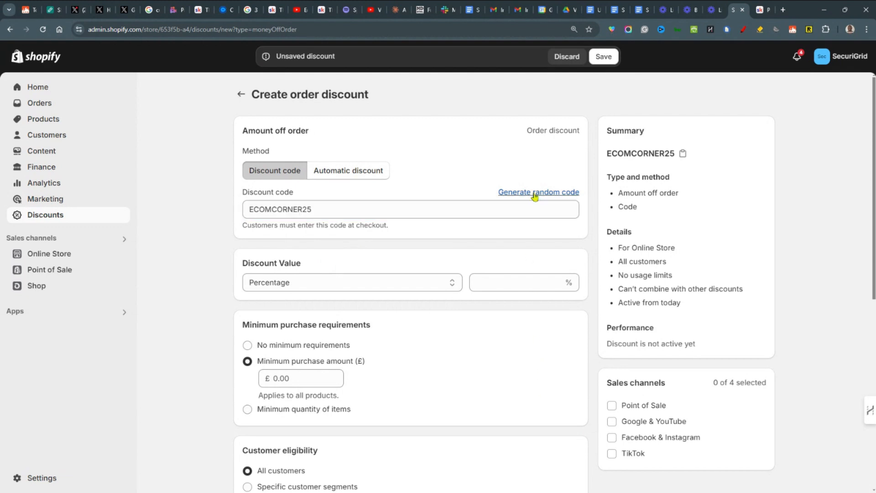
{"action": "left_click_drag", "start_coordinate": [308, 209], "coordinate": [246, 210]}
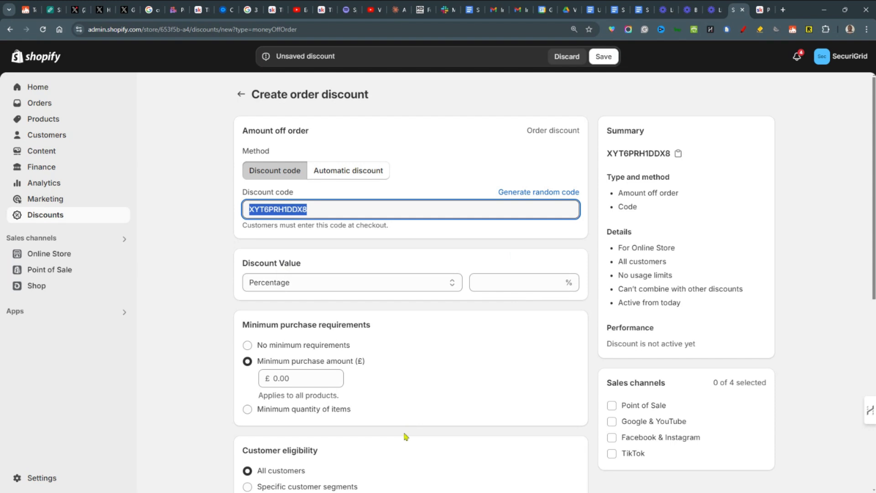
{"action": "key", "text": "ctrl+v"}
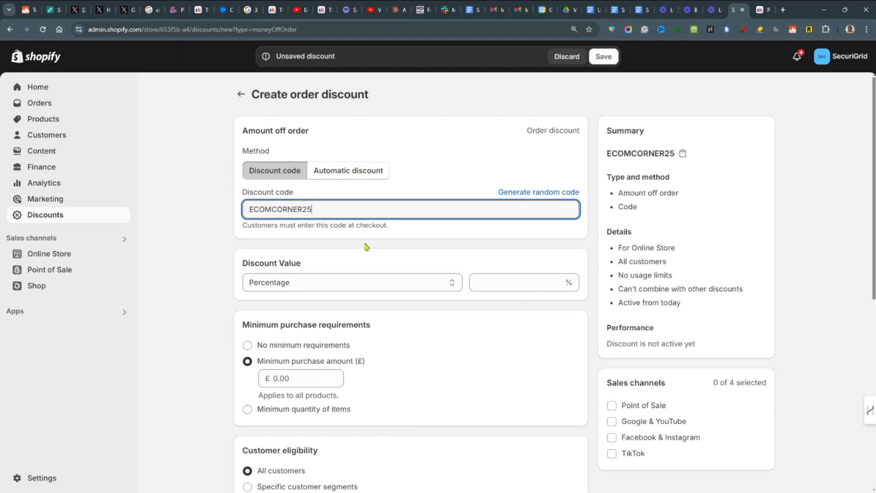
Step: Set the discount value to 25 percent
{"action": "left_click_drag", "start_coordinate": [337, 261], "coordinate": [243, 264]}
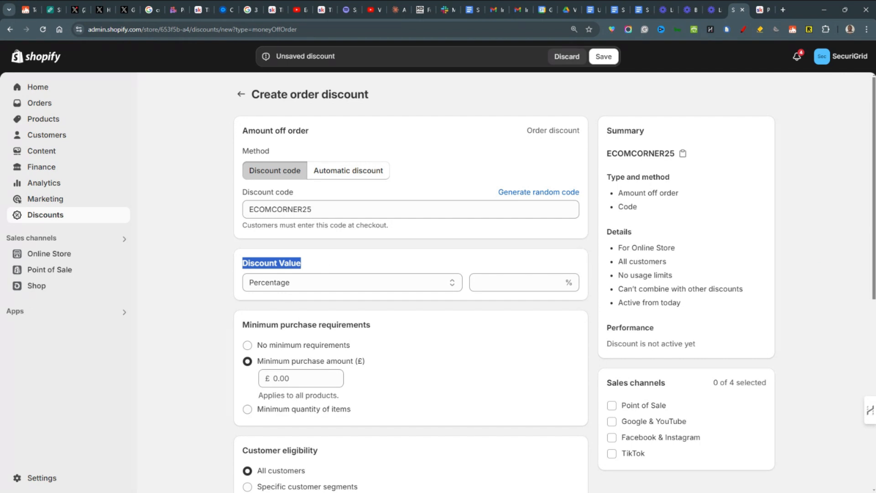
{"action": "left_click", "coordinate": [488, 284]}
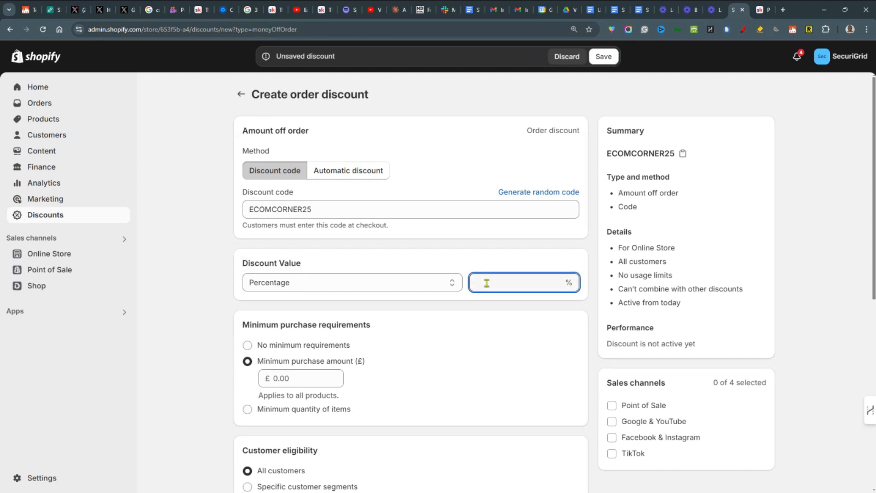
{"action": "type", "text": "25"}
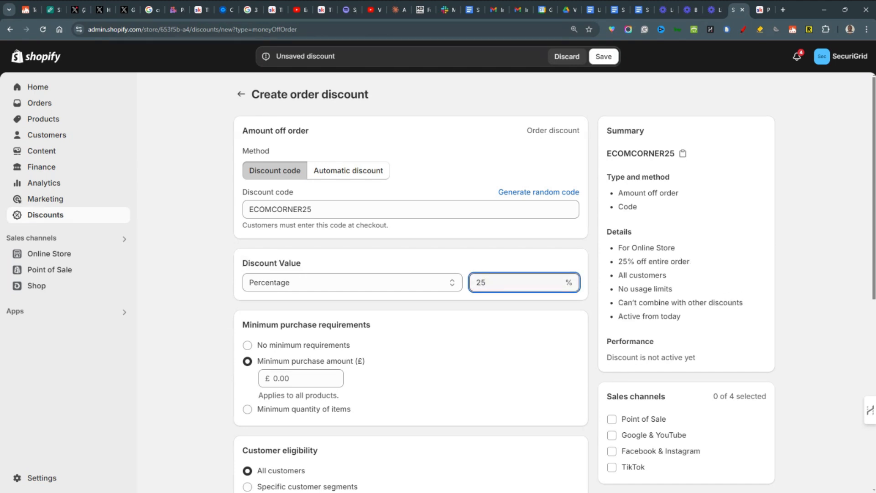
Step: Switch the discount value type to Fixed amount and back to Percentage
{"action": "left_click", "coordinate": [454, 283]}
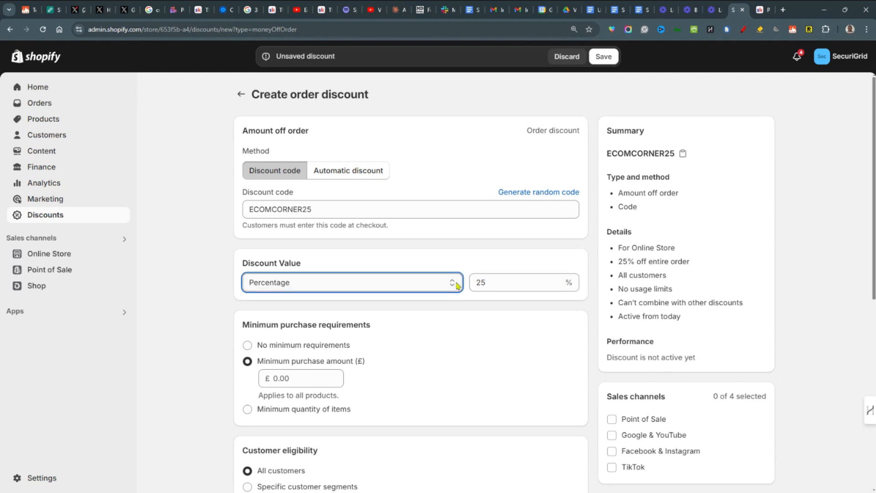
{"action": "left_click", "coordinate": [415, 320]}
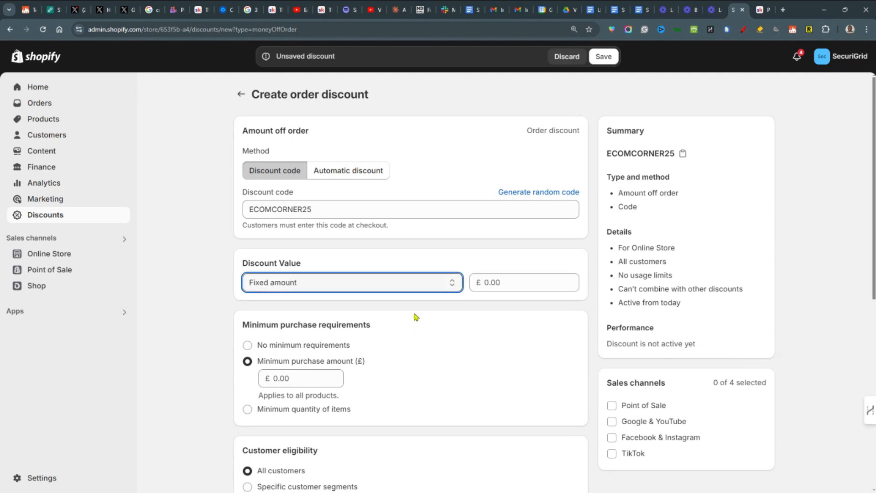
{"action": "left_click", "coordinate": [504, 283]}
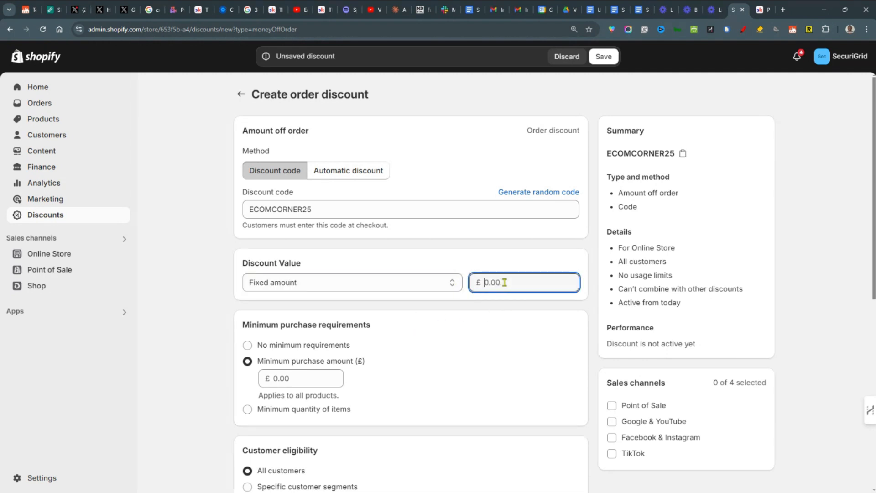
{"action": "left_click", "coordinate": [459, 285]}
{"action": "left_click", "coordinate": [456, 304]}
{"action": "left_click", "coordinate": [487, 284]}
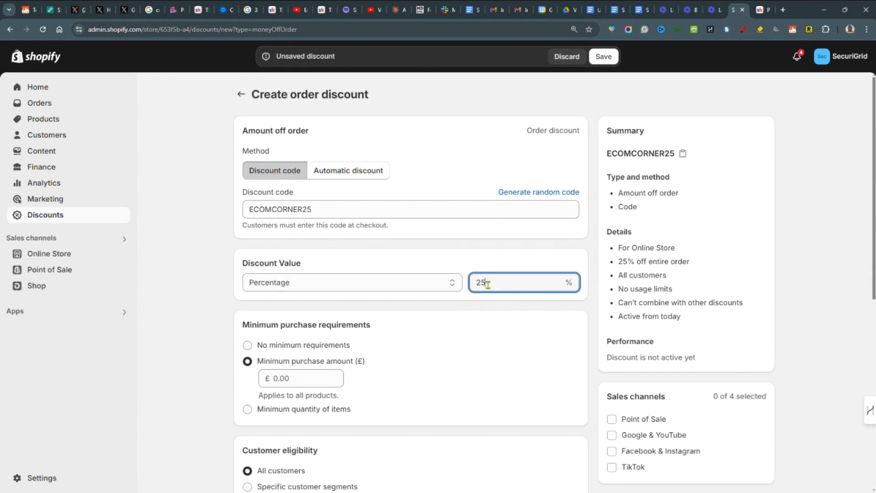
{"action": "left_click_drag", "start_coordinate": [487, 284], "coordinate": [470, 284]}
Step: Set the minimum purchase amount required for the discount to £50
{"action": "left_click_drag", "start_coordinate": [375, 325], "coordinate": [242, 327]}
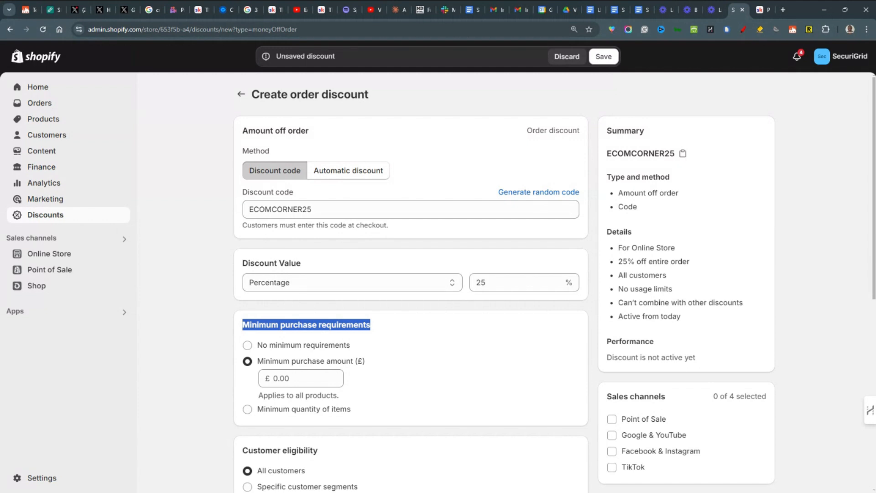
{"action": "left_click", "coordinate": [299, 381]}
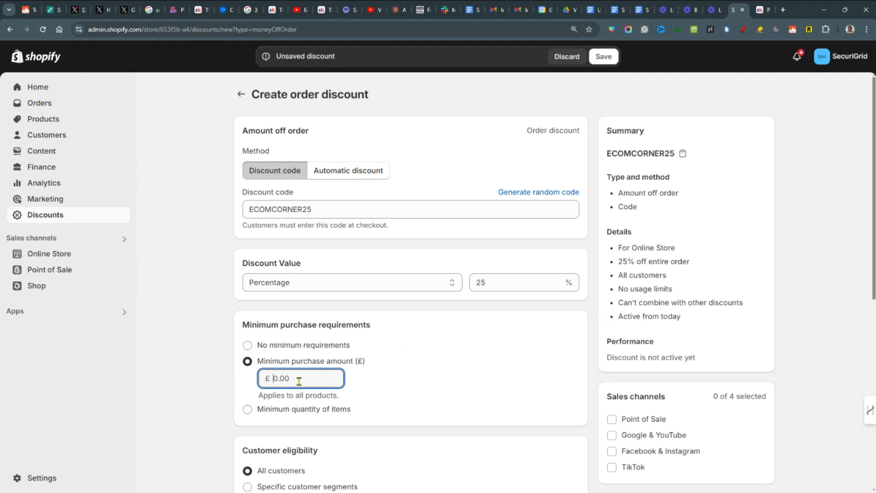
{"action": "type", "text": "50"}
{"action": "scroll", "coordinate": [297, 383], "scroll_direction": "down", "scroll_amount": 4}
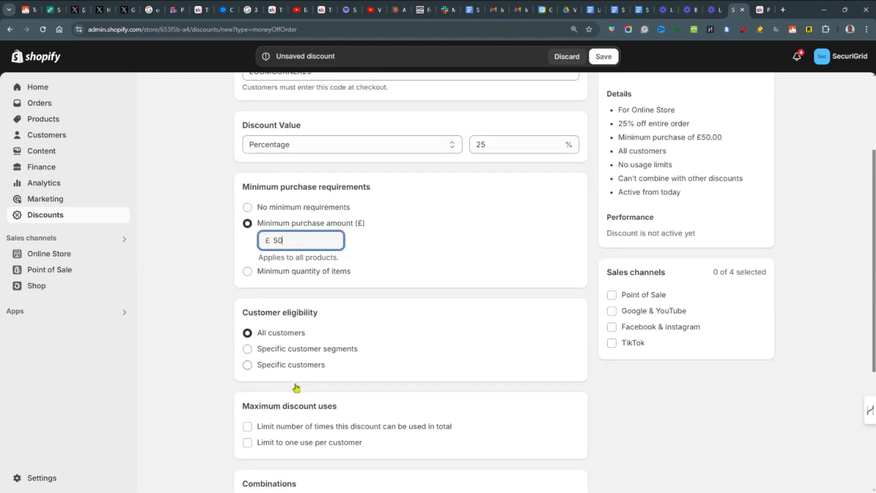
Step: Try the Specific customer segments and Specific customers eligibility options, and set customer eligibility back to All customers
{"action": "left_click_drag", "start_coordinate": [327, 274], "coordinate": [239, 269]}
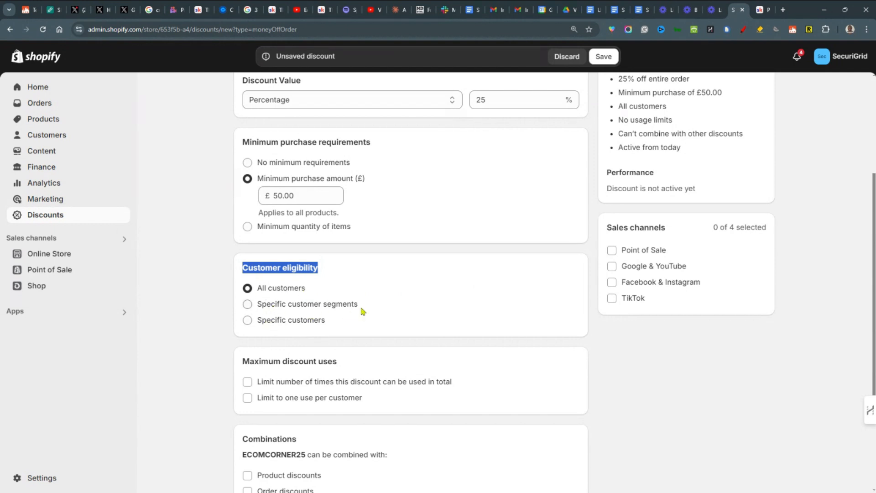
{"action": "left_click", "coordinate": [248, 306]}
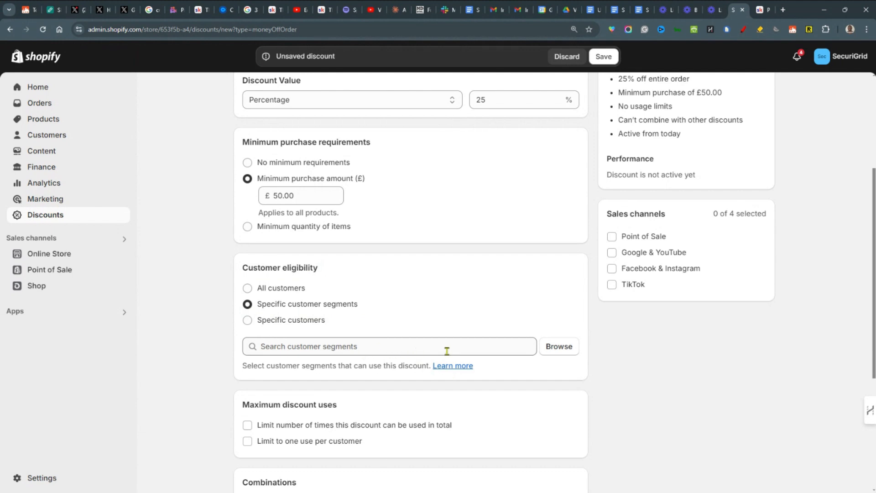
{"action": "left_click", "coordinate": [247, 321]}
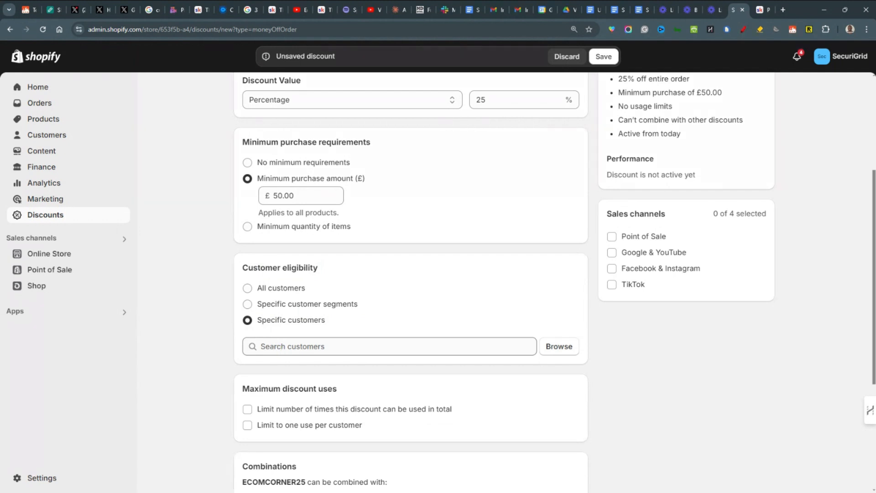
{"action": "left_click", "coordinate": [248, 288]}
Step: Limit the discount to one use per customer under the maximum discount uses
{"action": "scroll", "coordinate": [389, 180], "scroll_direction": "down", "scroll_amount": 3}
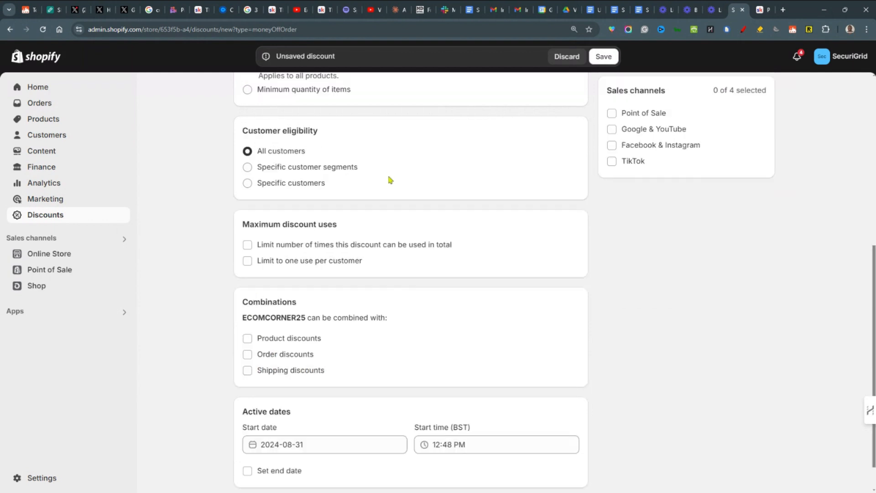
{"action": "left_click_drag", "start_coordinate": [355, 226], "coordinate": [242, 224]}
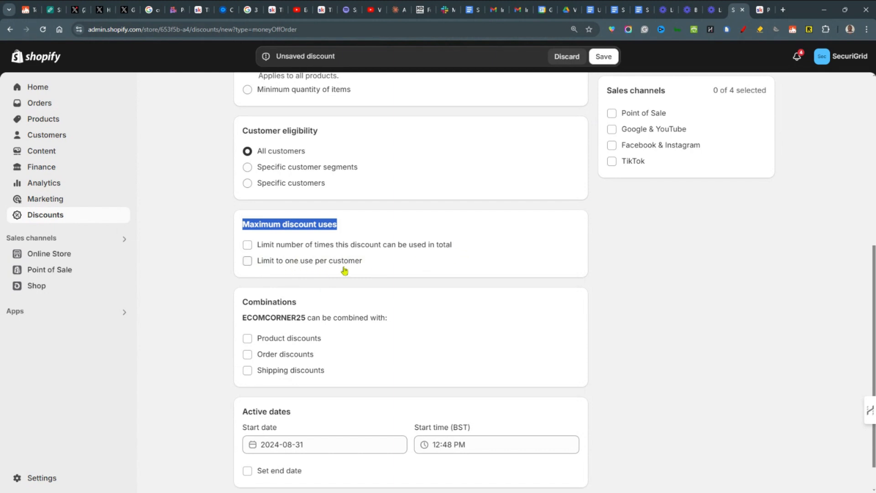
{"action": "left_click", "coordinate": [247, 261]}
Step: Examine the Combinations options that determine which other discounts ECOMCORNER25 can be combined with
{"action": "scroll", "coordinate": [577, 326], "scroll_direction": "up", "scroll_amount": 1}
{"action": "scroll", "coordinate": [577, 326], "scroll_direction": "down", "scroll_amount": 2}
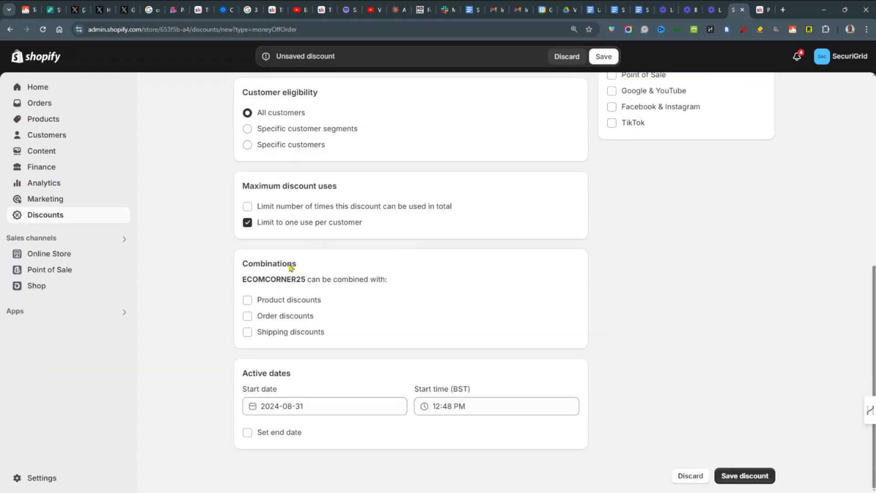
{"action": "left_click_drag", "start_coordinate": [296, 265], "coordinate": [244, 263]}
{"action": "left_click_drag", "start_coordinate": [393, 280], "coordinate": [241, 280]}
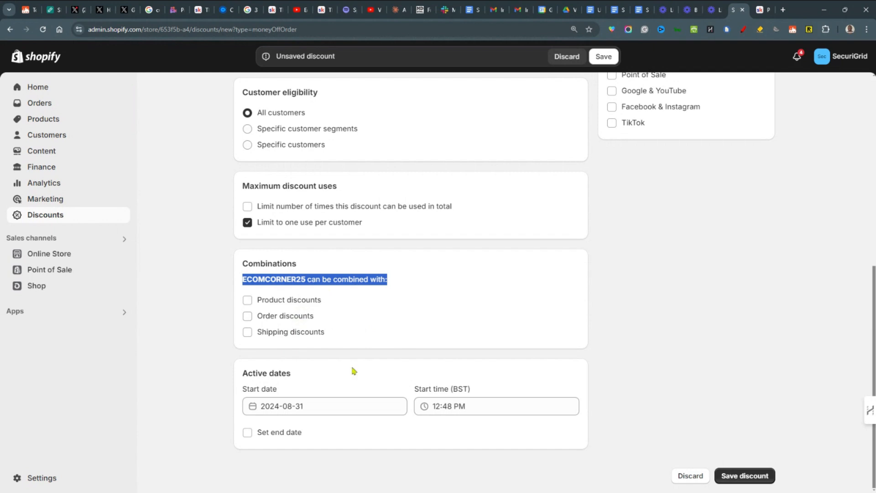
Step: Examine the discount's Active dates section, browsing the start date calendar to September 2024 without choosing a new date
{"action": "left_click", "coordinate": [493, 329]}
{"action": "left_click_drag", "start_coordinate": [305, 376], "coordinate": [244, 372]}
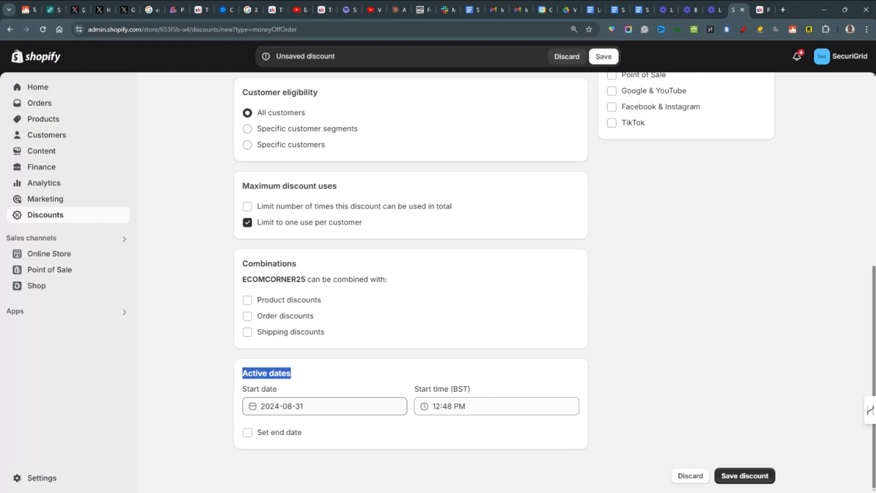
{"action": "left_click_drag", "start_coordinate": [313, 406], "coordinate": [260, 406]}
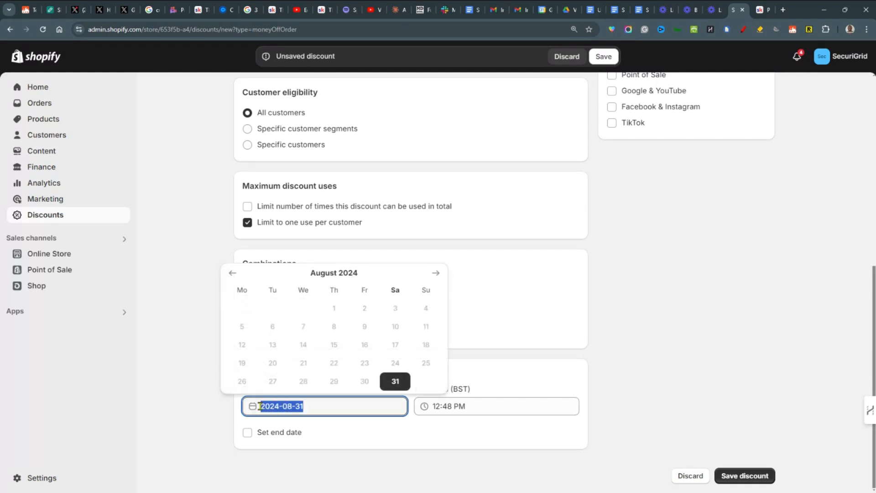
{"action": "left_click", "coordinate": [437, 274]}
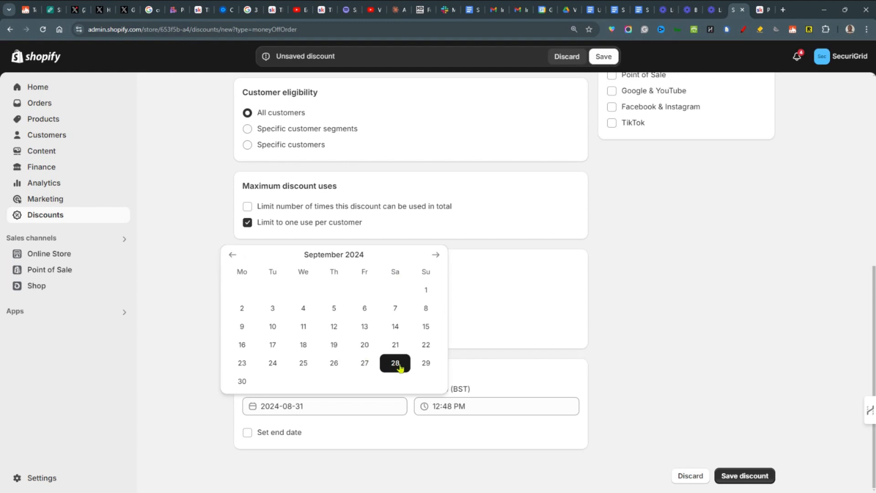
{"action": "left_click", "coordinate": [690, 418]}
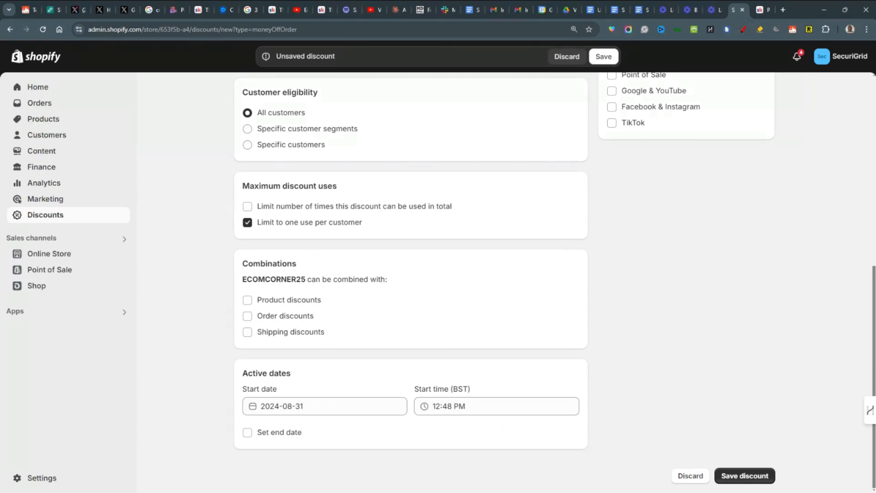
Step: Try an end date of 2024-09-30 for the discount, and remove the end date again
{"action": "left_click", "coordinate": [247, 433]}
{"action": "scroll", "coordinate": [608, 413], "scroll_direction": "down", "scroll_amount": 2}
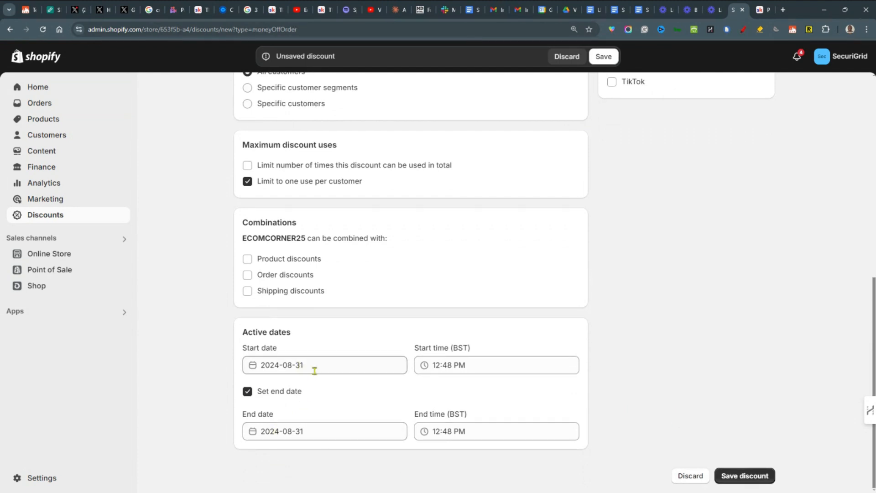
{"action": "left_click", "coordinate": [325, 432]}
{"action": "left_click", "coordinate": [435, 299]}
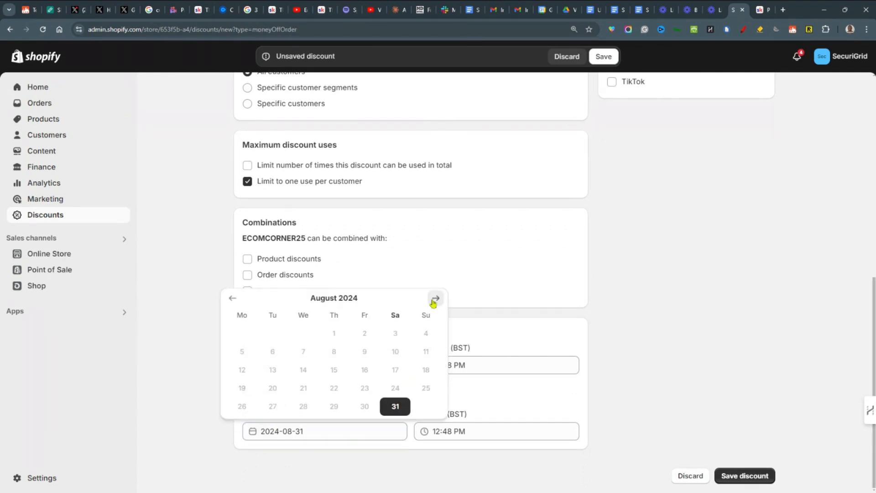
{"action": "left_click", "coordinate": [242, 407]}
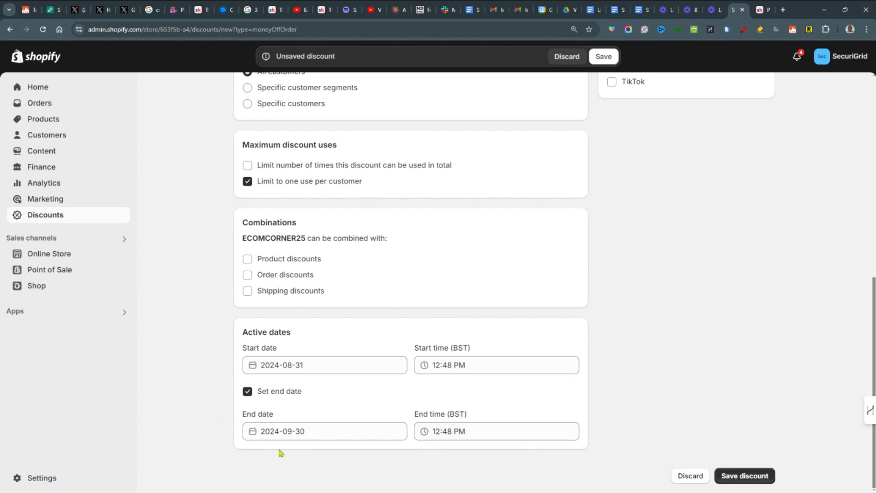
{"action": "left_click", "coordinate": [248, 392]}
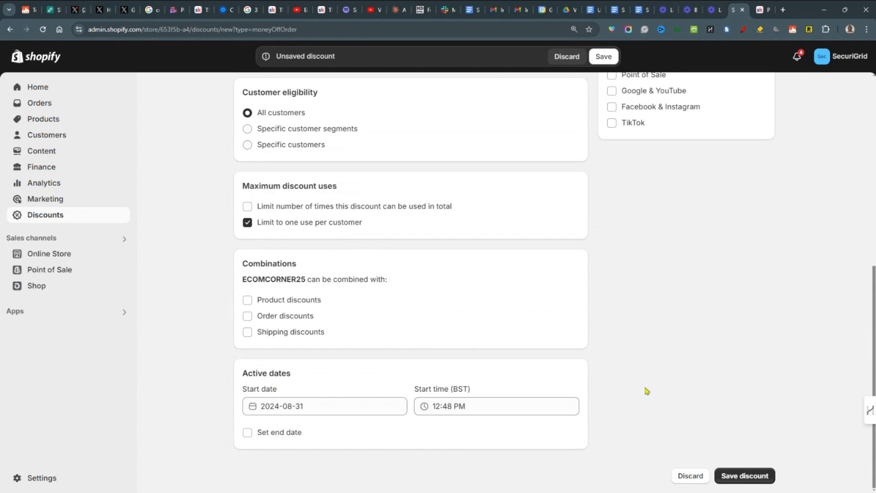
Step: Review the discount's Summary, covering its type and method, sales channel, percentage off and minimum purchase
{"action": "scroll", "coordinate": [829, 354], "scroll_direction": "up", "scroll_amount": 3}
{"action": "scroll", "coordinate": [830, 354], "scroll_direction": "up", "scroll_amount": 4}
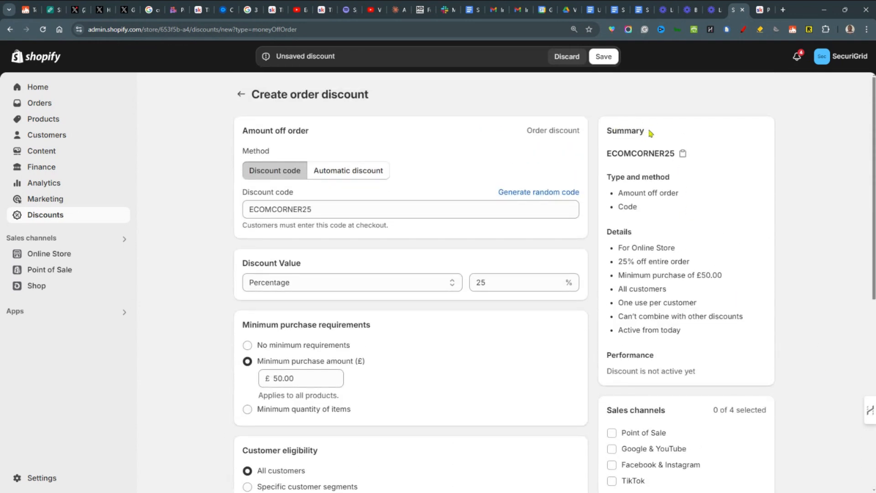
{"action": "left_click_drag", "start_coordinate": [649, 133], "coordinate": [609, 127]}
{"action": "left_click_drag", "start_coordinate": [680, 195], "coordinate": [609, 232]}
{"action": "left_click_drag", "start_coordinate": [675, 248], "coordinate": [620, 249]}
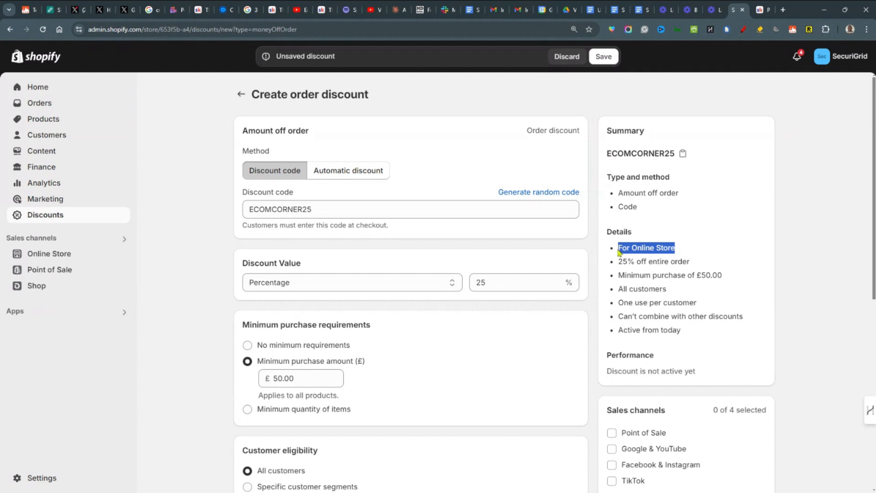
{"action": "left_click_drag", "start_coordinate": [697, 263], "coordinate": [624, 263]}
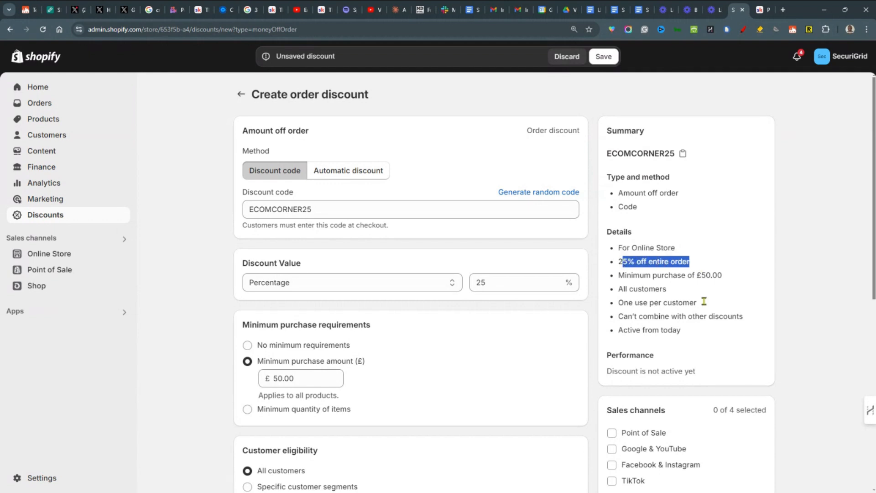
{"action": "left_click_drag", "start_coordinate": [730, 277], "coordinate": [620, 276]}
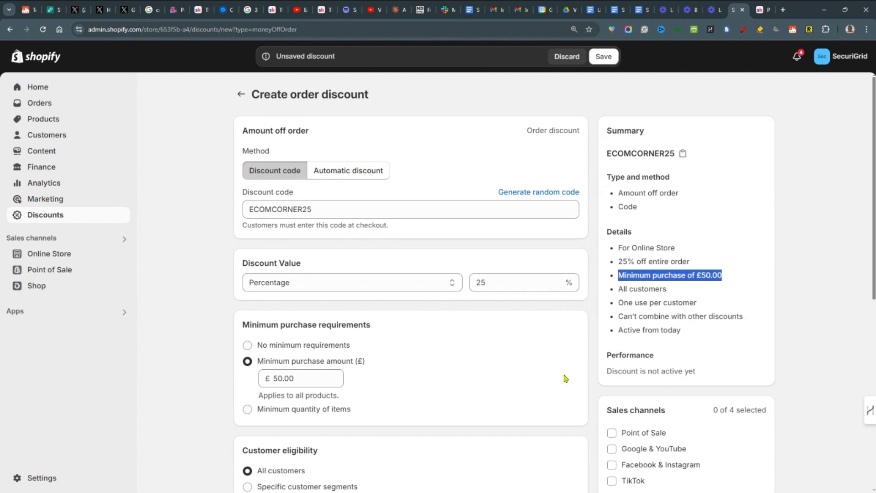
Step: Try a minimum purchase amount of £100, check it in the Summary, and set the amount back to £50
{"action": "double_click", "coordinate": [283, 378]}
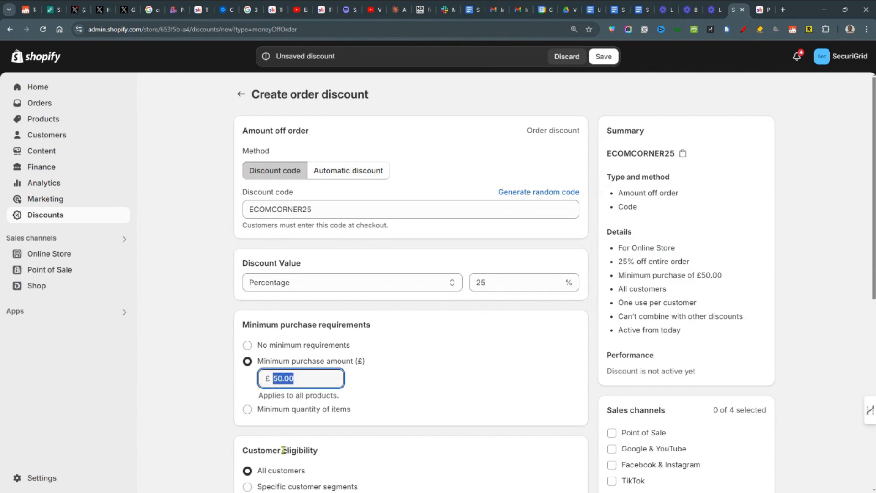
{"action": "type", "text": "100"}
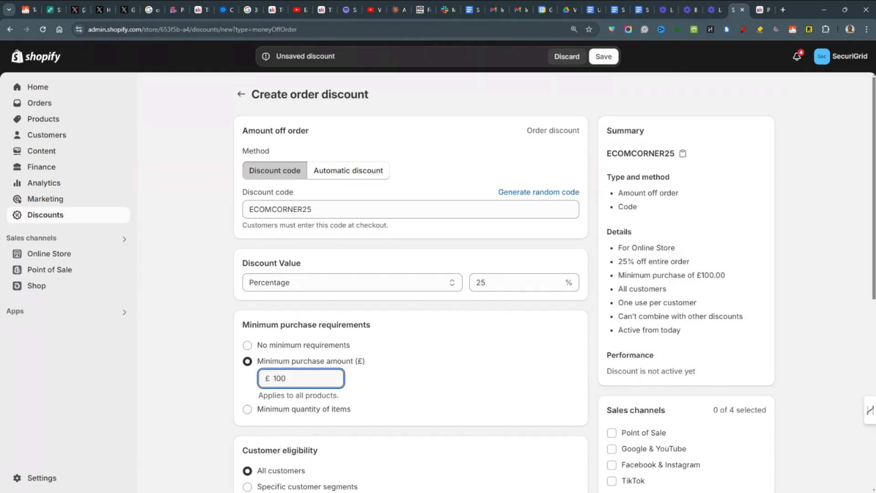
{"action": "left_click_drag", "start_coordinate": [741, 276], "coordinate": [619, 274]}
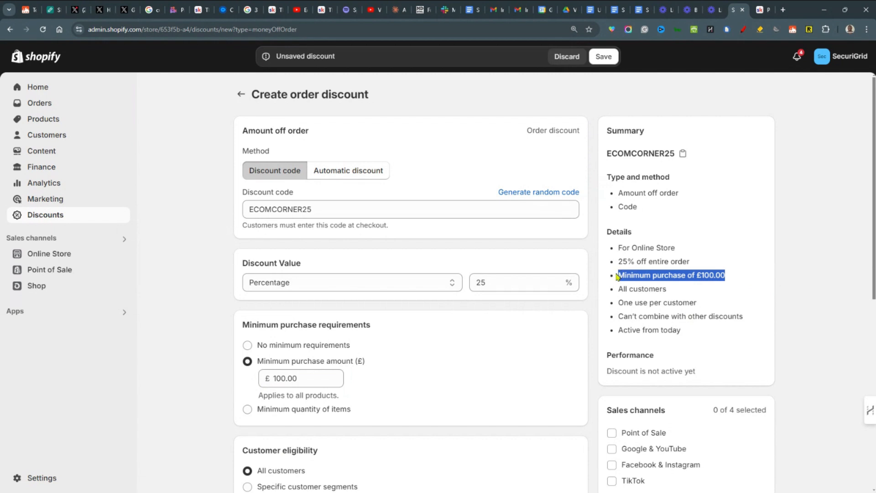
{"action": "left_click_drag", "start_coordinate": [675, 297], "coordinate": [597, 294]}
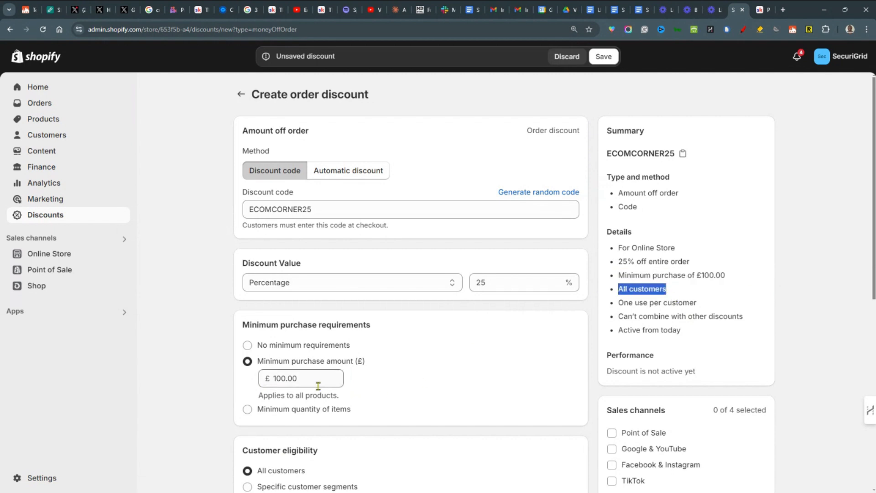
{"action": "left_click_drag", "start_coordinate": [310, 379], "coordinate": [231, 381]}
{"action": "type", "text": "50"}
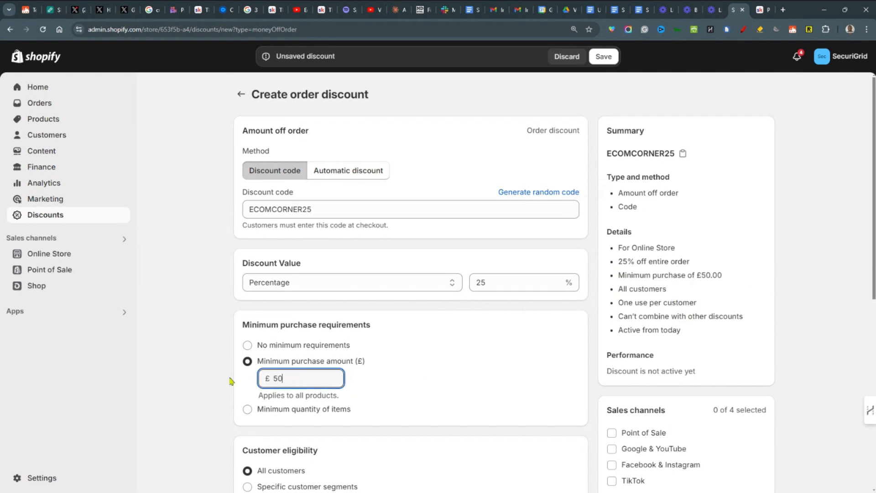
Step: Review the customer eligibility and per-customer use in the Summary, and try the total usage limit before turning it off again
{"action": "left_click_drag", "start_coordinate": [678, 294], "coordinate": [615, 290]}
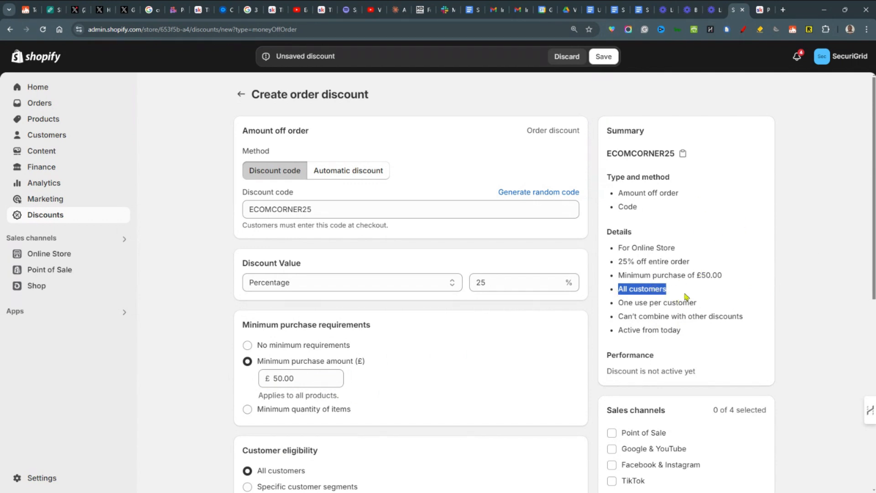
{"action": "left_click_drag", "start_coordinate": [702, 305], "coordinate": [620, 307]}
{"action": "scroll", "coordinate": [618, 319], "scroll_direction": "down", "scroll_amount": 6}
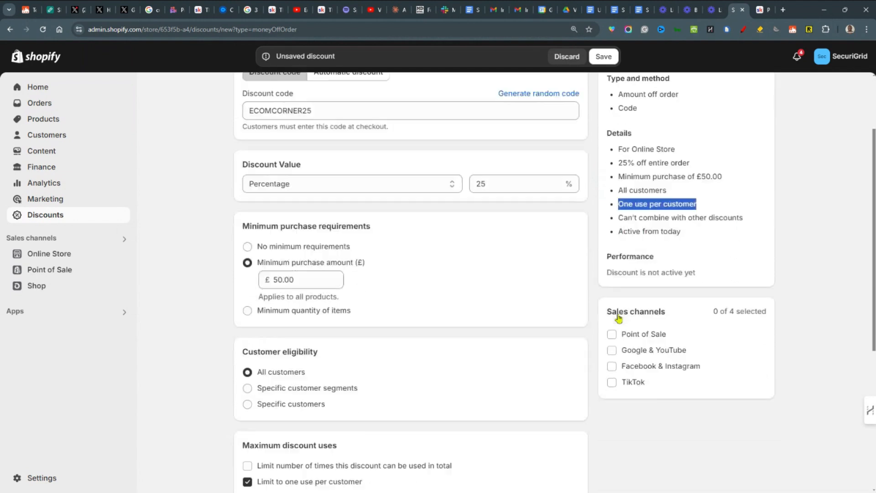
{"action": "scroll", "coordinate": [557, 300], "scroll_direction": "up", "scroll_amount": 2}
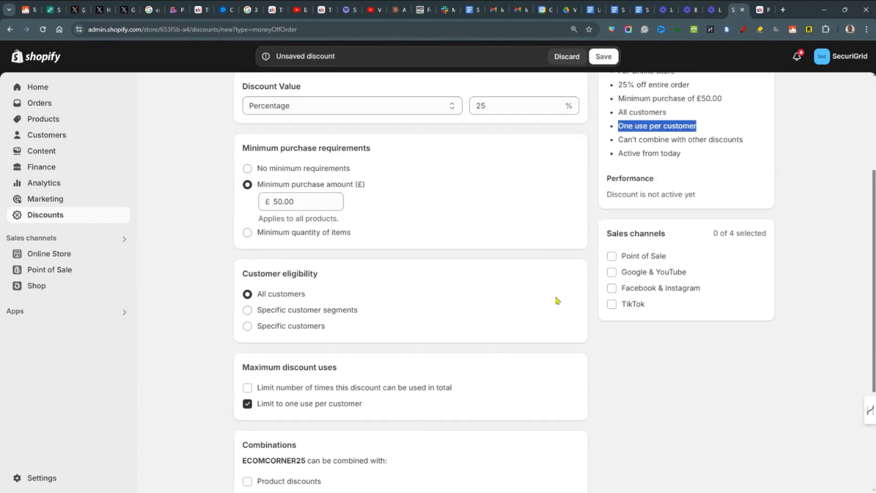
{"action": "left_click", "coordinate": [249, 390]}
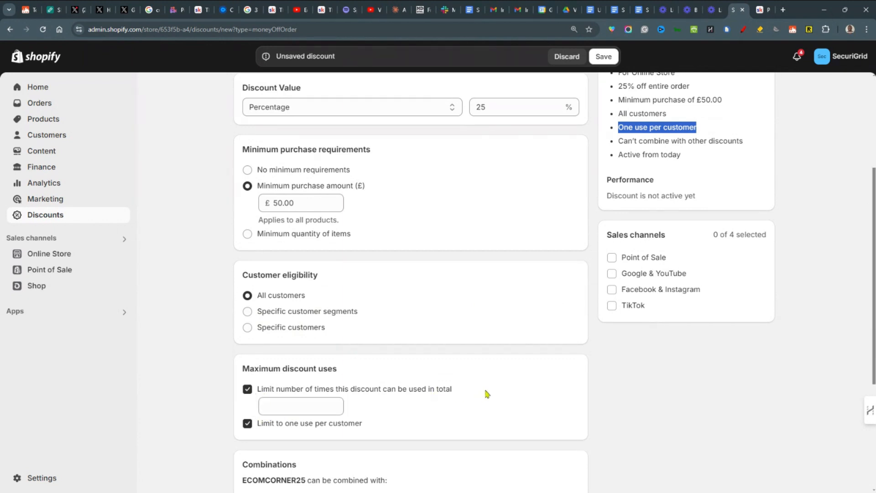
{"action": "left_click", "coordinate": [247, 391]}
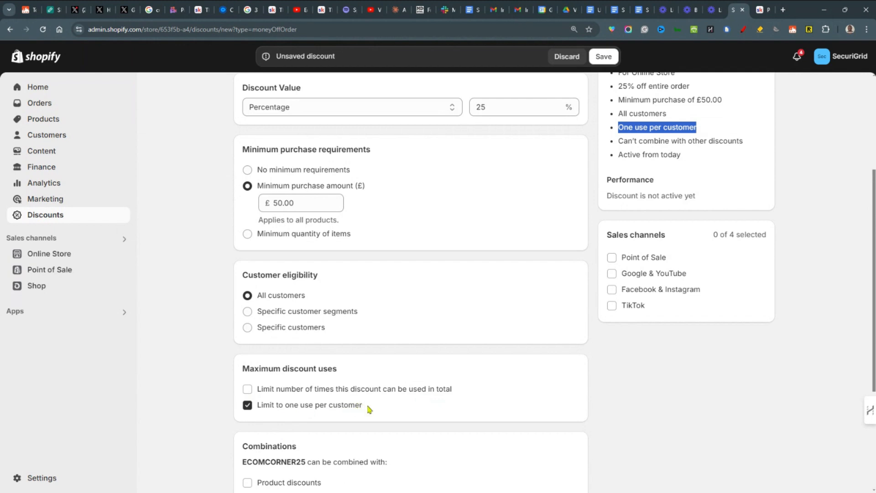
Step: Check the combinations entry in the Summary and copy the discount code ECOMCORNER25
{"action": "scroll", "coordinate": [838, 164], "scroll_direction": "up", "scroll_amount": 3}
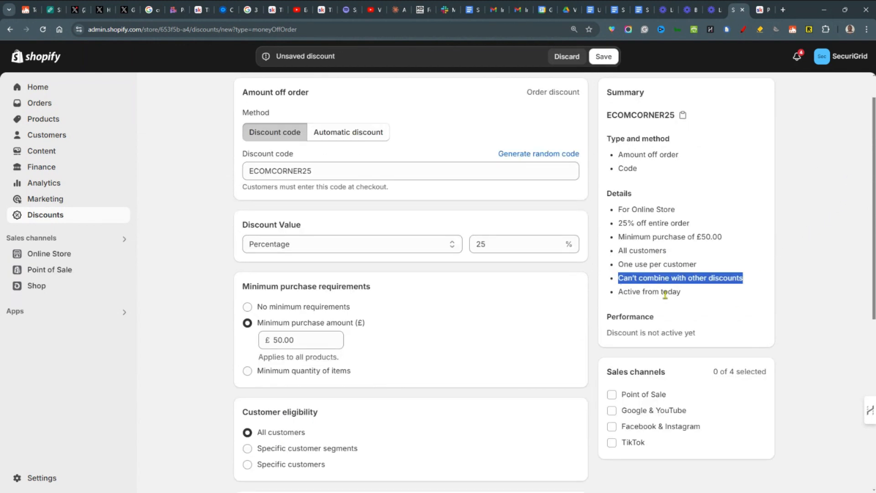
{"action": "left_click_drag", "start_coordinate": [752, 282], "coordinate": [619, 281]}
{"action": "left_click_drag", "start_coordinate": [334, 174], "coordinate": [241, 174]}
{"action": "key", "text": "ctrl+c"}
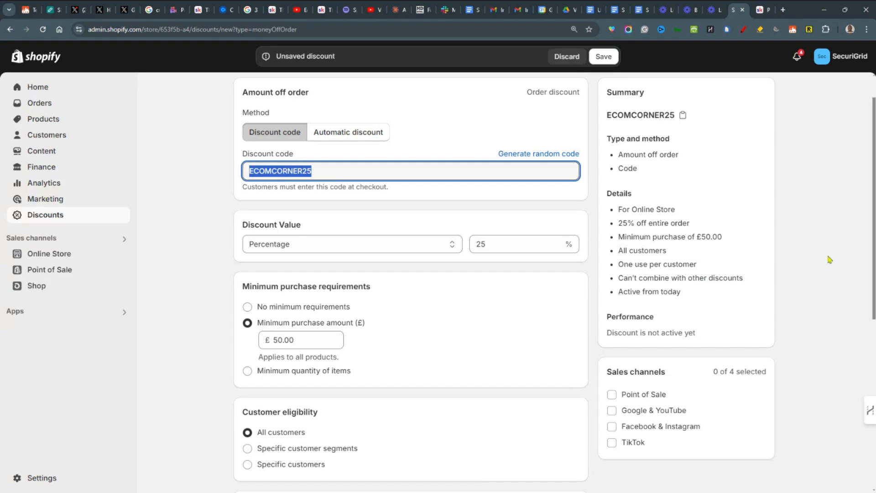
Step: Set the discount's start date to 2024-09-07 and check the active date in the Summary
{"action": "left_click_drag", "start_coordinate": [690, 299], "coordinate": [614, 291]}
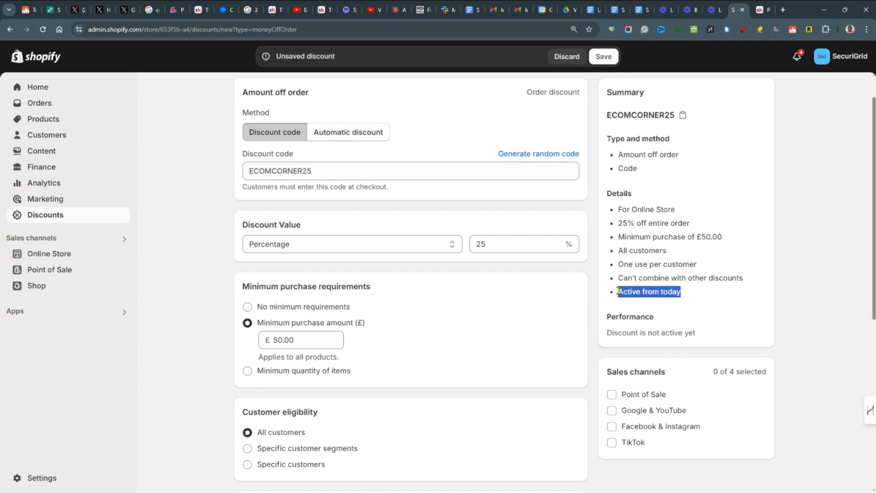
{"action": "scroll", "coordinate": [533, 294], "scroll_direction": "down", "scroll_amount": 6}
{"action": "left_click", "coordinate": [301, 406]}
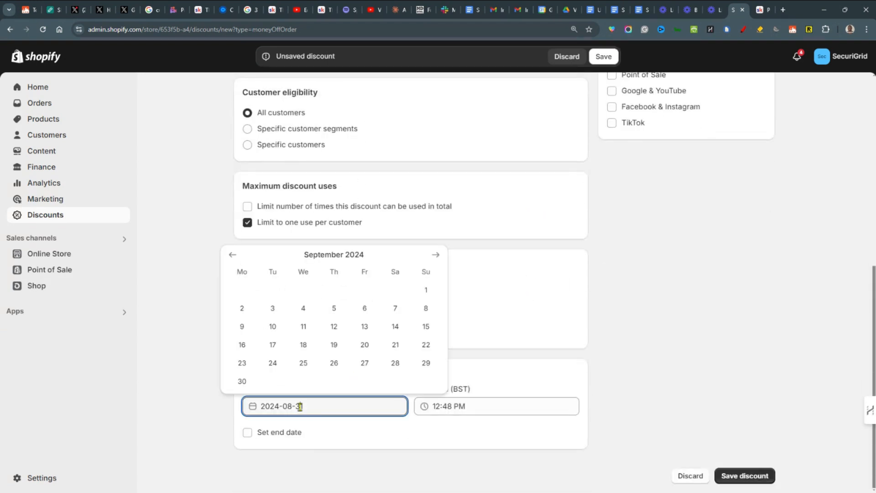
{"action": "left_click", "coordinate": [445, 262]}
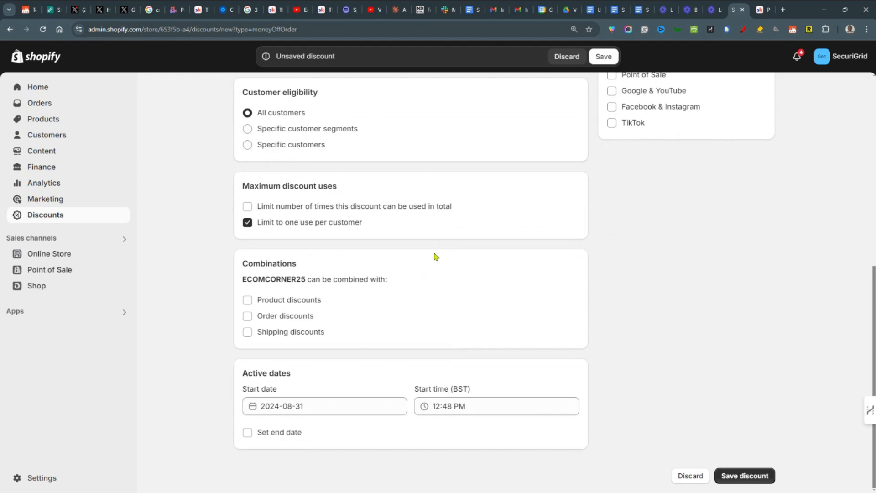
{"action": "left_click", "coordinate": [315, 405]}
{"action": "left_click", "coordinate": [435, 274]}
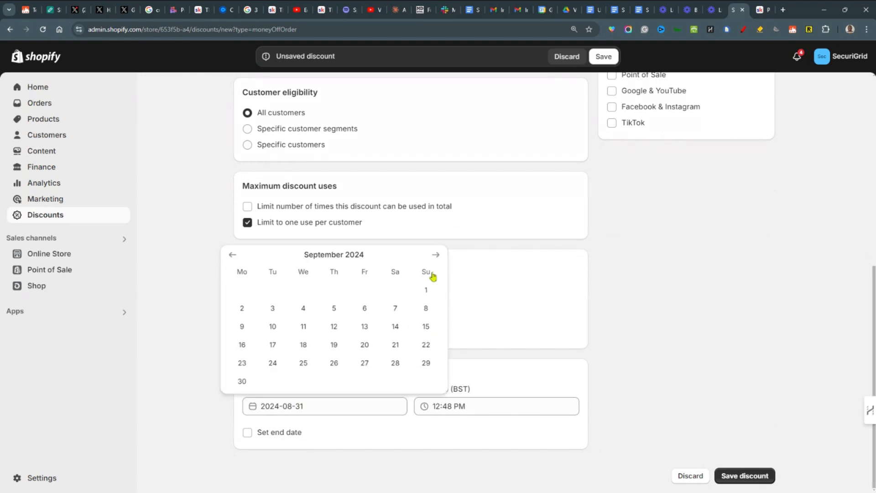
{"action": "left_click", "coordinate": [393, 313]}
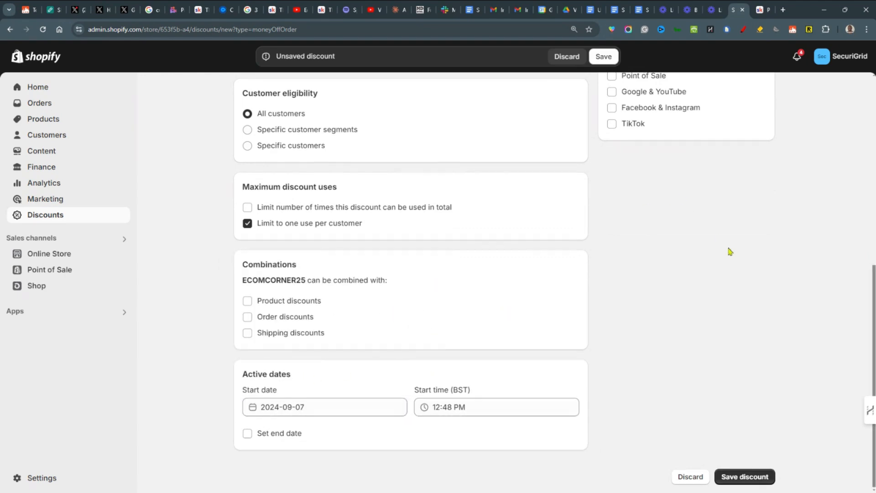
{"action": "scroll", "coordinate": [726, 297], "scroll_direction": "up", "scroll_amount": 5}
{"action": "scroll", "coordinate": [753, 315], "scroll_direction": "up", "scroll_amount": 2}
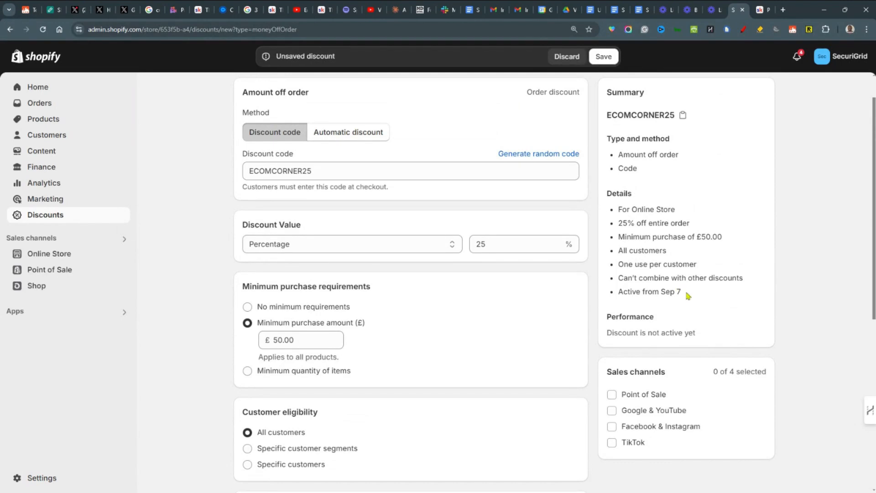
{"action": "left_click_drag", "start_coordinate": [687, 295], "coordinate": [619, 290]}
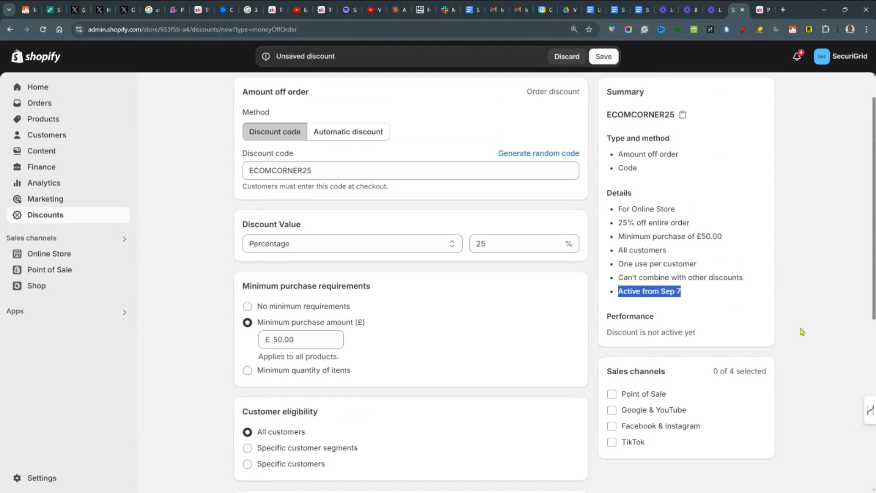
{"action": "scroll", "coordinate": [805, 325], "scroll_direction": "down", "scroll_amount": 2}
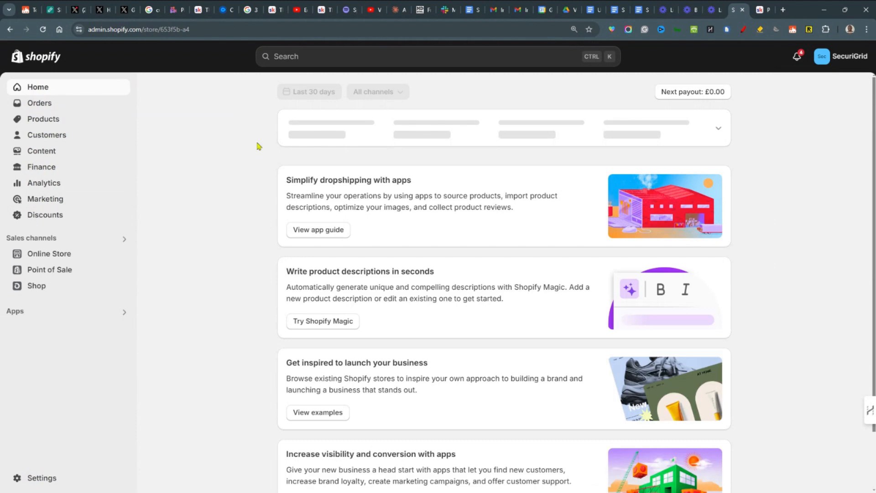
Step: Open the online store page of the Eufy Security 5-Piece Home Alarm Kit from the product list
{"action": "left_click", "coordinate": [49, 119]}
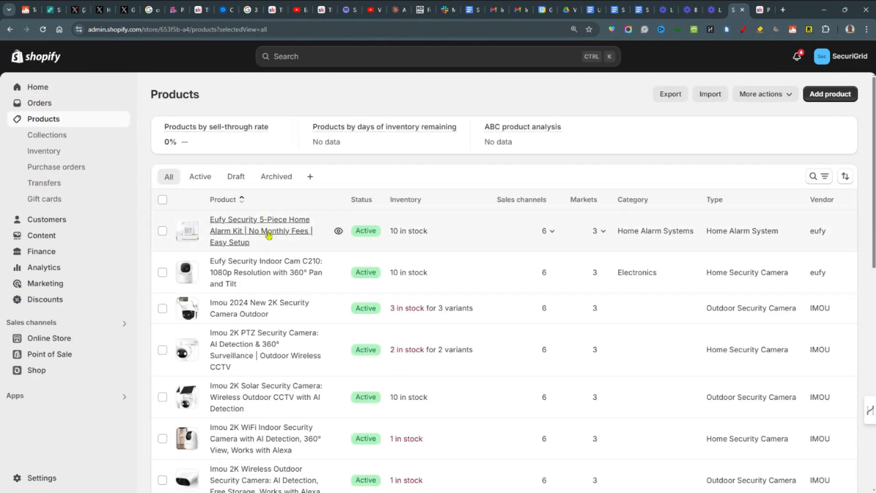
{"action": "left_click", "coordinate": [268, 235]}
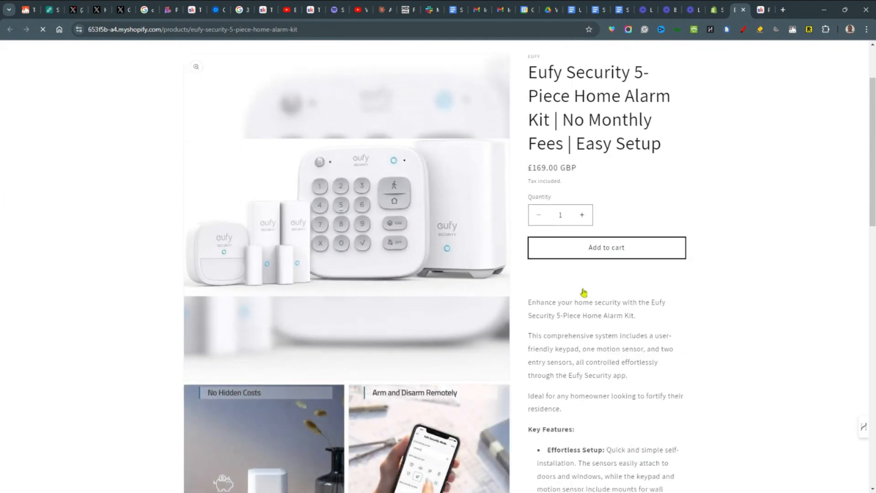
{"action": "scroll", "coordinate": [703, 215], "scroll_direction": "down", "scroll_amount": 4}
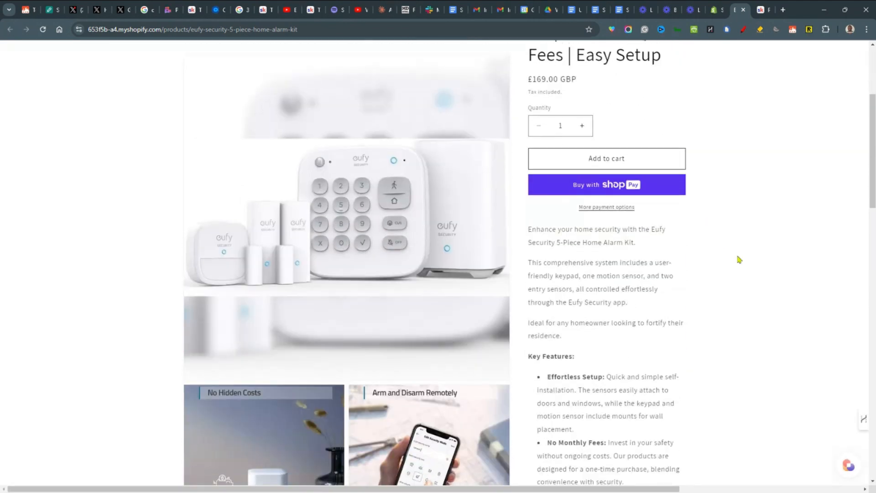
Step: Add one Eufy Security 5-Piece Home Alarm Kit to the cart and proceed to checkout
{"action": "scroll", "coordinate": [738, 258], "scroll_direction": "up", "scroll_amount": 3}
{"action": "left_click", "coordinate": [584, 289]}
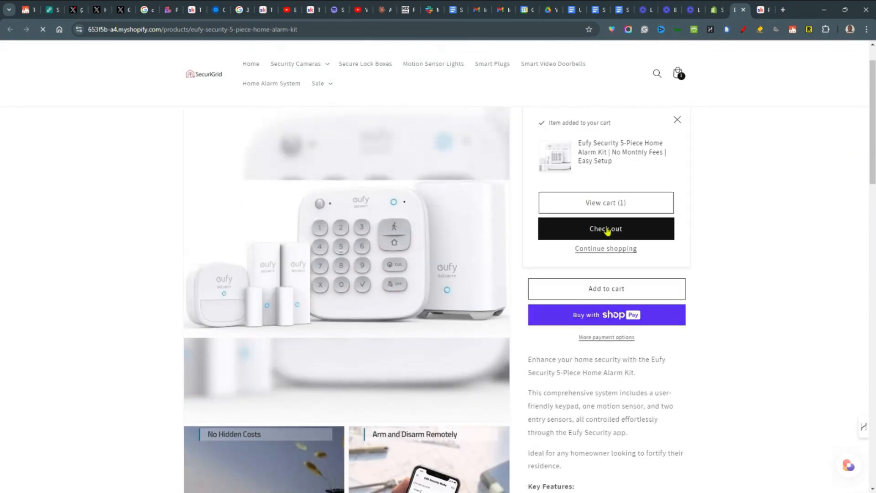
{"action": "left_click", "coordinate": [607, 230]}
Step: Try to apply the discount code ECOMCORNER25 to the order and read the message below the code field
{"action": "left_click", "coordinate": [594, 135]}
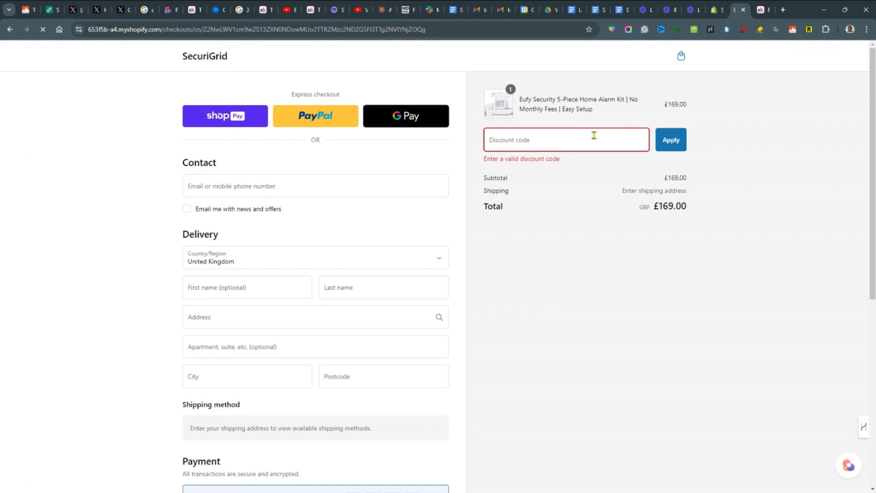
{"action": "key", "text": "ctrl+v"}
{"action": "left_click", "coordinate": [661, 143]}
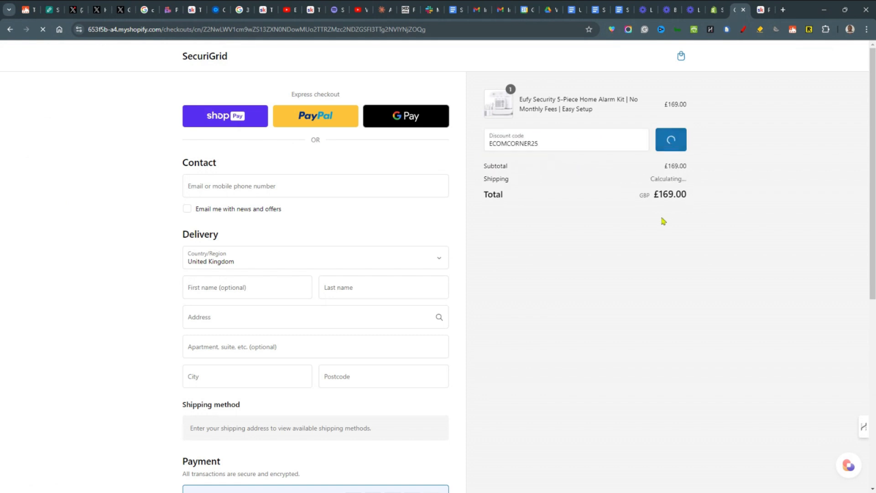
{"action": "left_click_drag", "start_coordinate": [569, 163], "coordinate": [487, 162]}
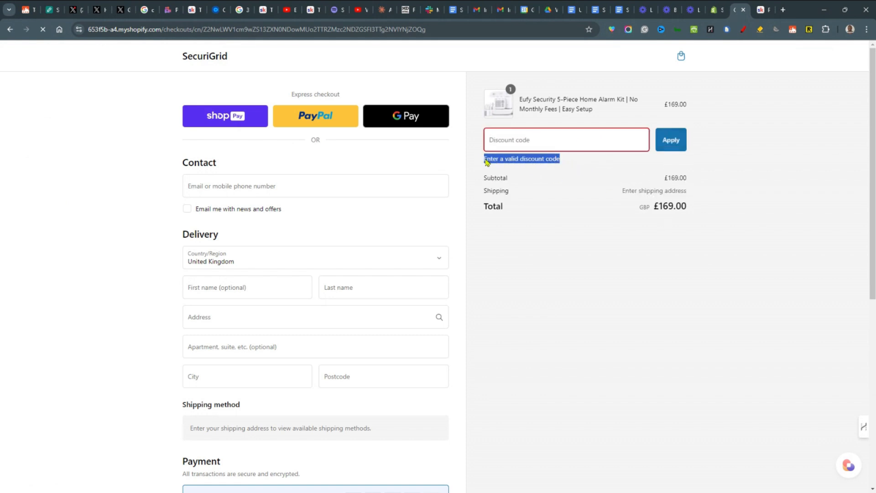
Step: Switch to the Shopify admin, set the ECOMCORNER25 discount's start date to 2024-08-31 and save the discount
{"action": "left_click", "coordinate": [716, 14]}
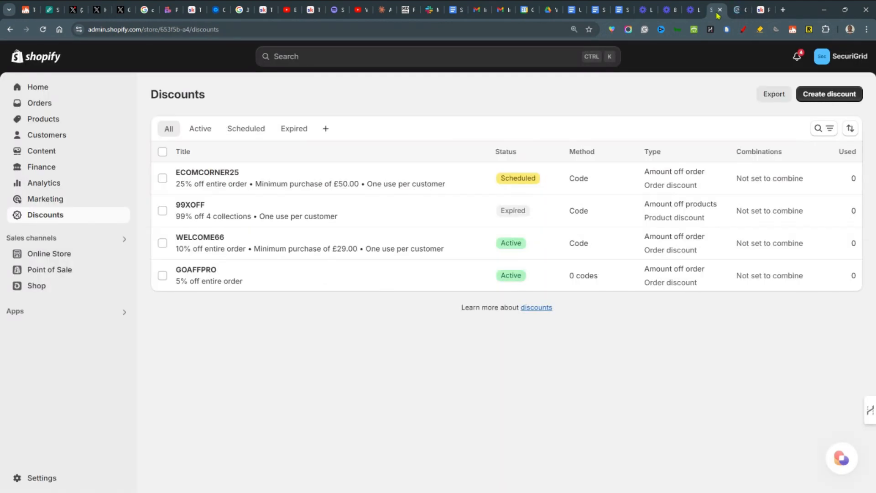
{"action": "left_click", "coordinate": [214, 181]}
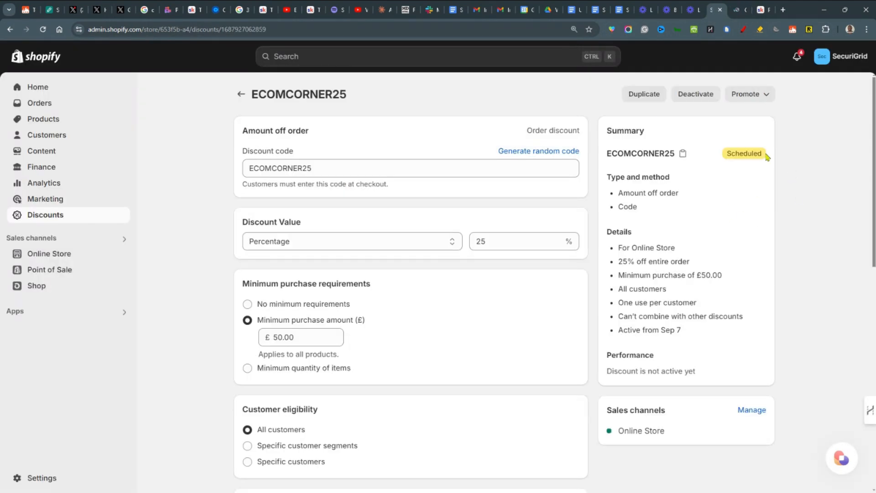
{"action": "scroll", "coordinate": [783, 180], "scroll_direction": "down", "scroll_amount": 10}
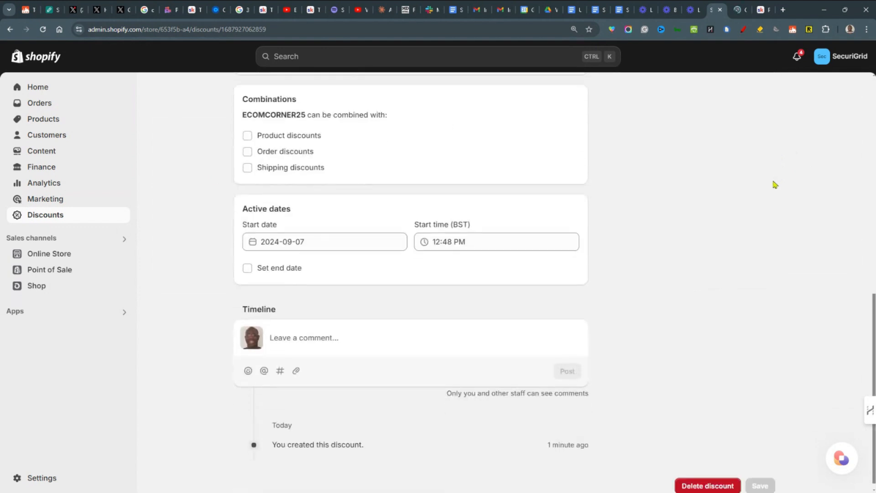
{"action": "left_click", "coordinate": [274, 231]}
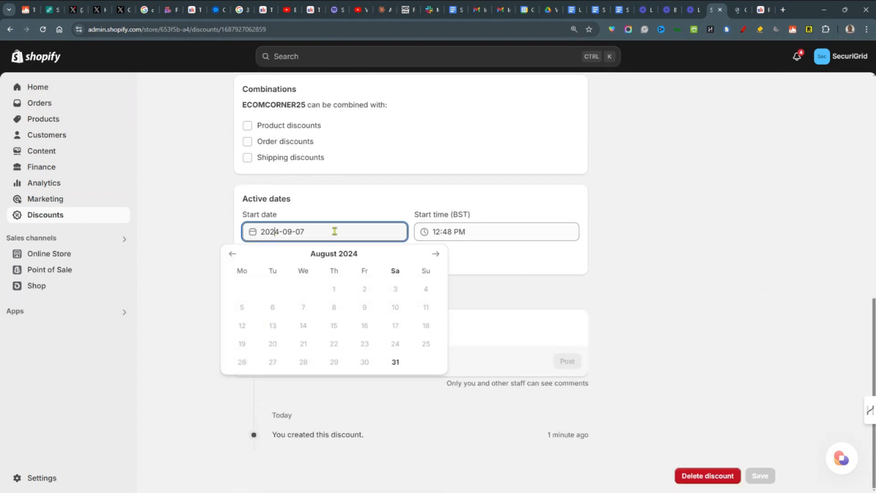
{"action": "left_click", "coordinate": [232, 254]}
{"action": "left_click", "coordinate": [397, 363]}
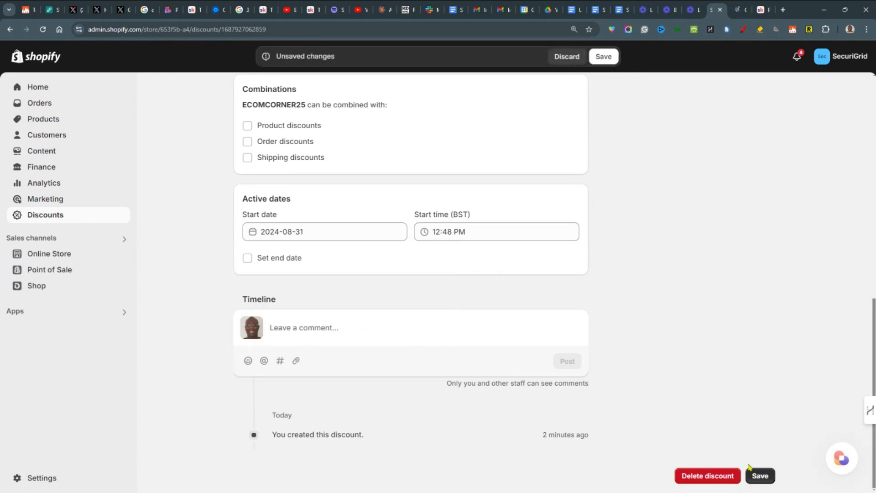
{"action": "left_click", "coordinate": [761, 477]}
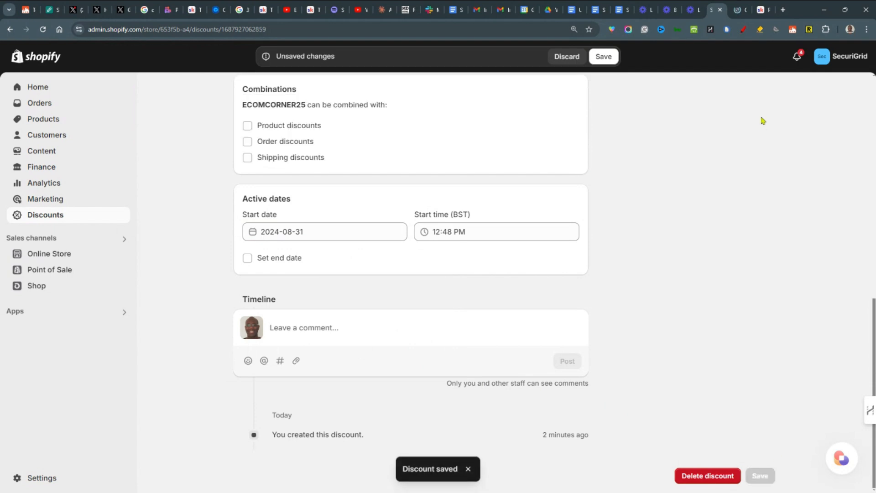
Step: Return to the store's checkout page, reload it and check the order total before any discount
{"action": "left_click", "coordinate": [746, 10]}
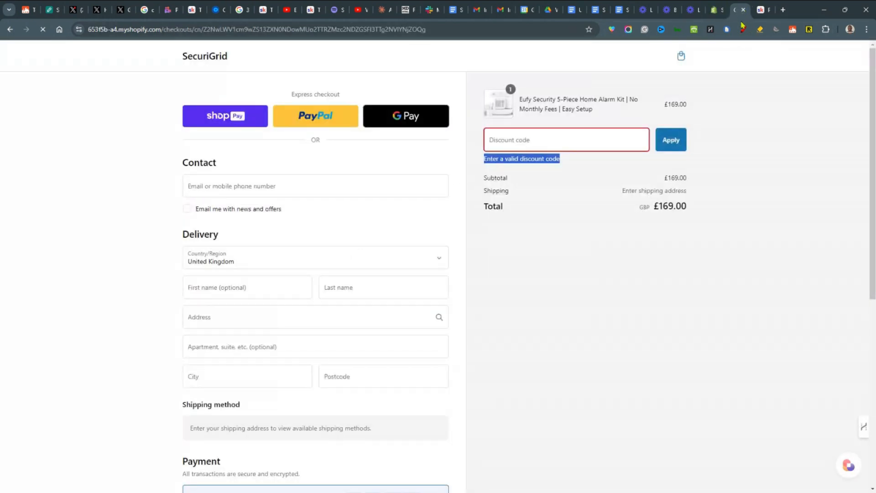
{"action": "left_click", "coordinate": [42, 29]}
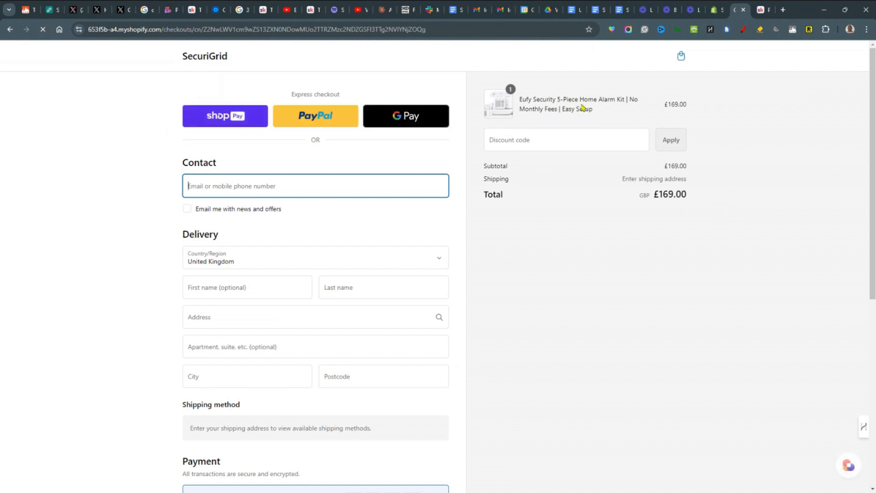
{"action": "left_click_drag", "start_coordinate": [688, 194], "coordinate": [655, 195]}
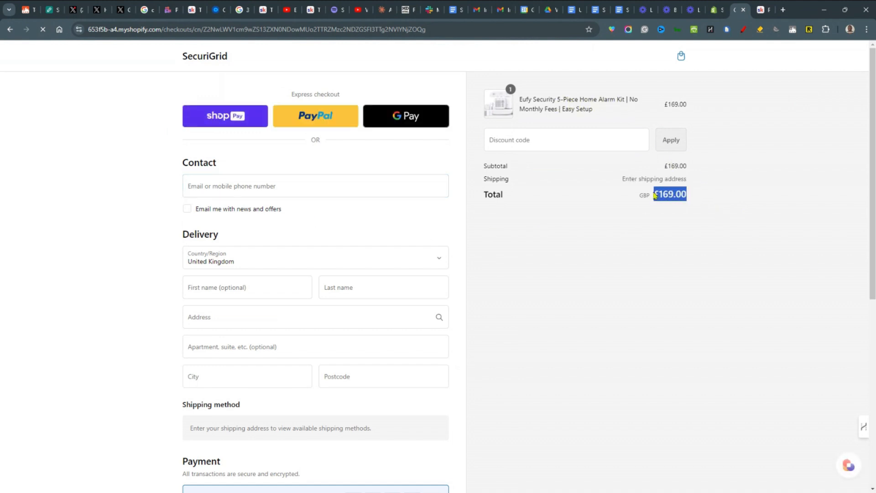
Step: Apply the discount code ECOMCORNER25 to the order and check its order discount line in the order summary
{"action": "left_click", "coordinate": [587, 144]}
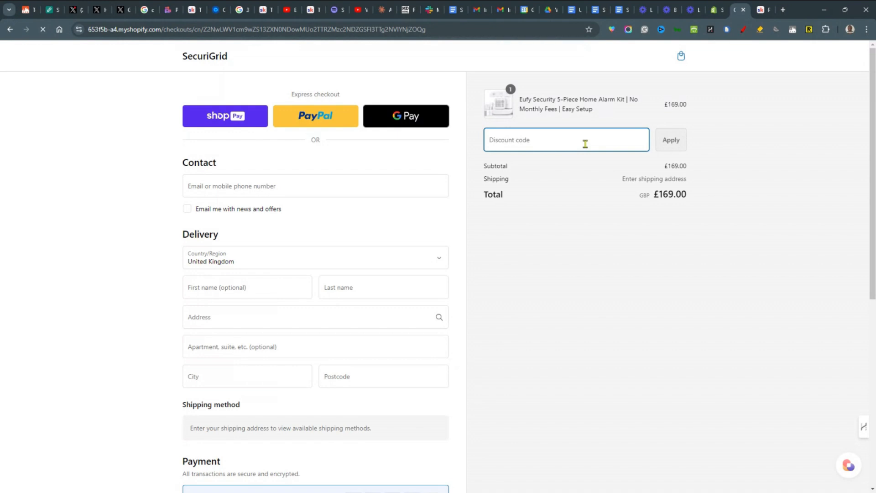
{"action": "type", "text": "ECOMCORNER25"}
{"action": "left_click_drag", "start_coordinate": [550, 143], "coordinate": [476, 143]}
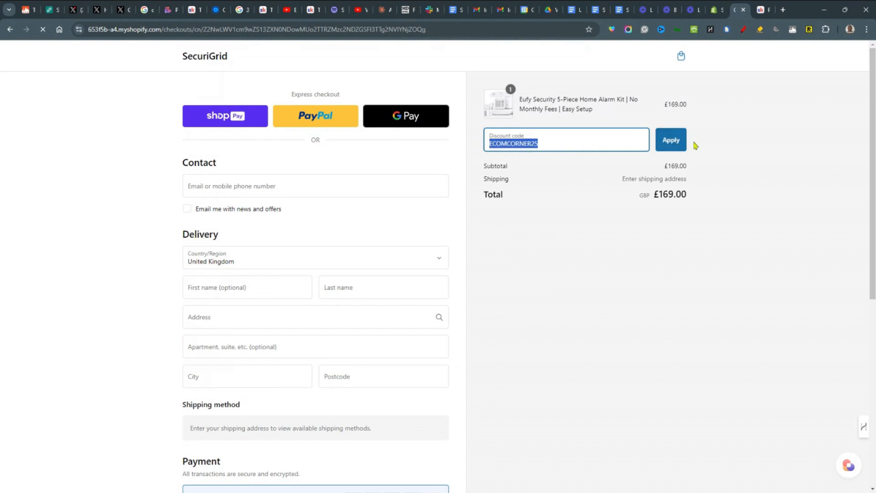
{"action": "key", "text": "Return"}
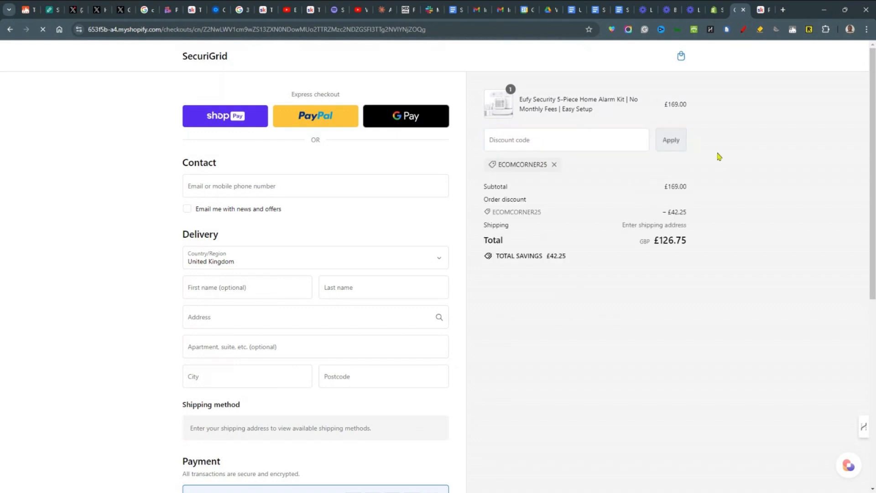
{"action": "left_click_drag", "start_coordinate": [687, 213], "coordinate": [489, 213]}
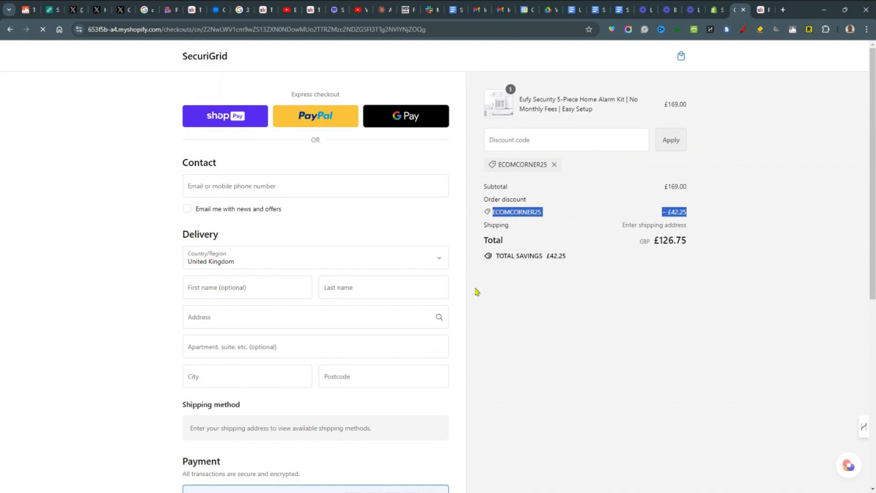